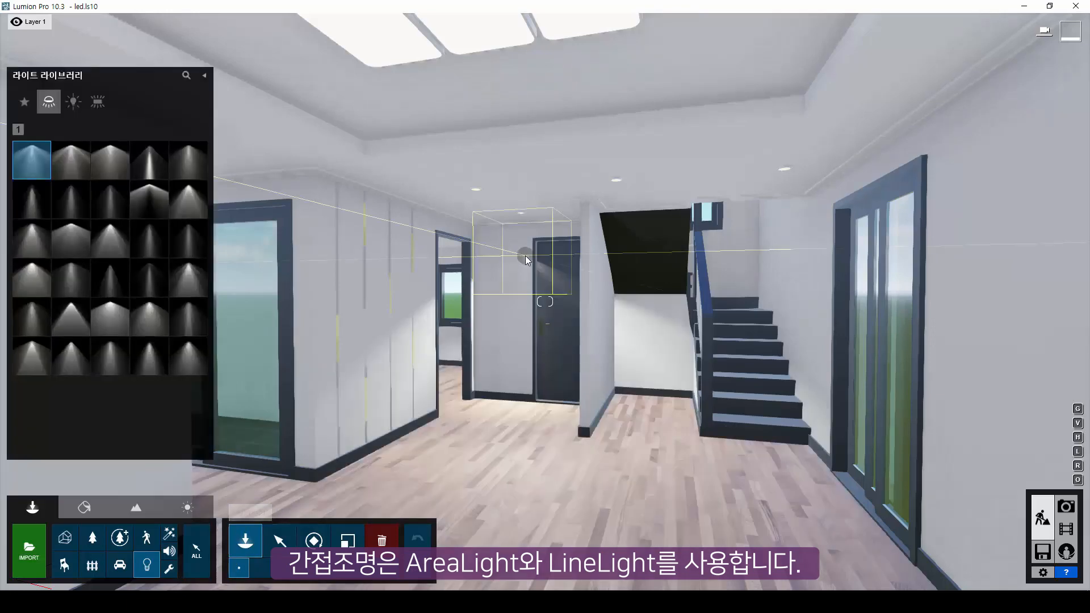
- Place a Line Light on the ceiling next to the blank wall beside the curtain
{"action": "left_click", "coordinate": [98, 102]}
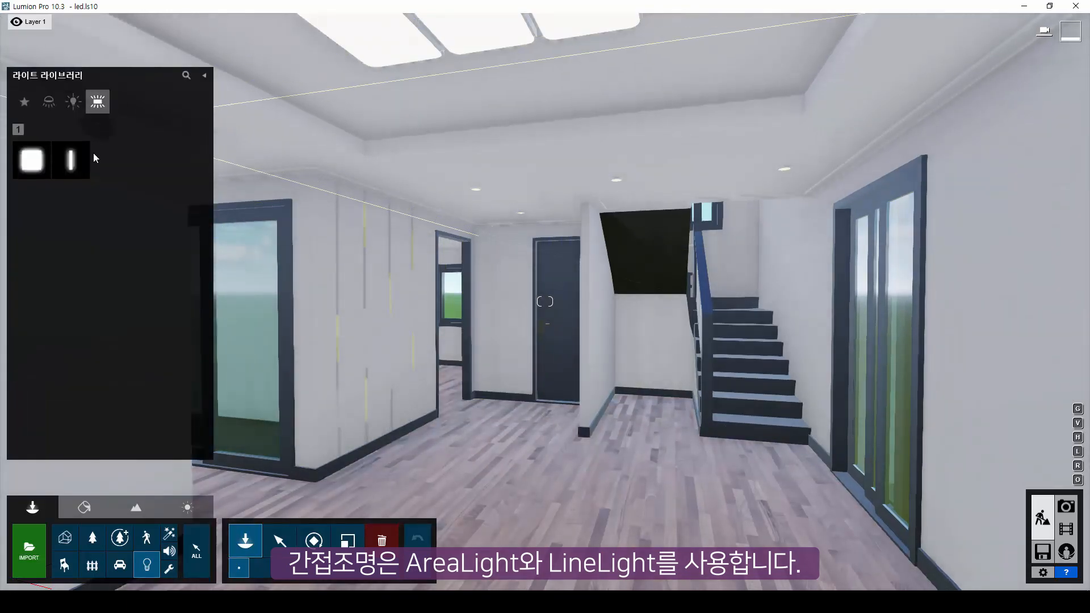
{"action": "mouse_move", "coordinate": [73, 166]}
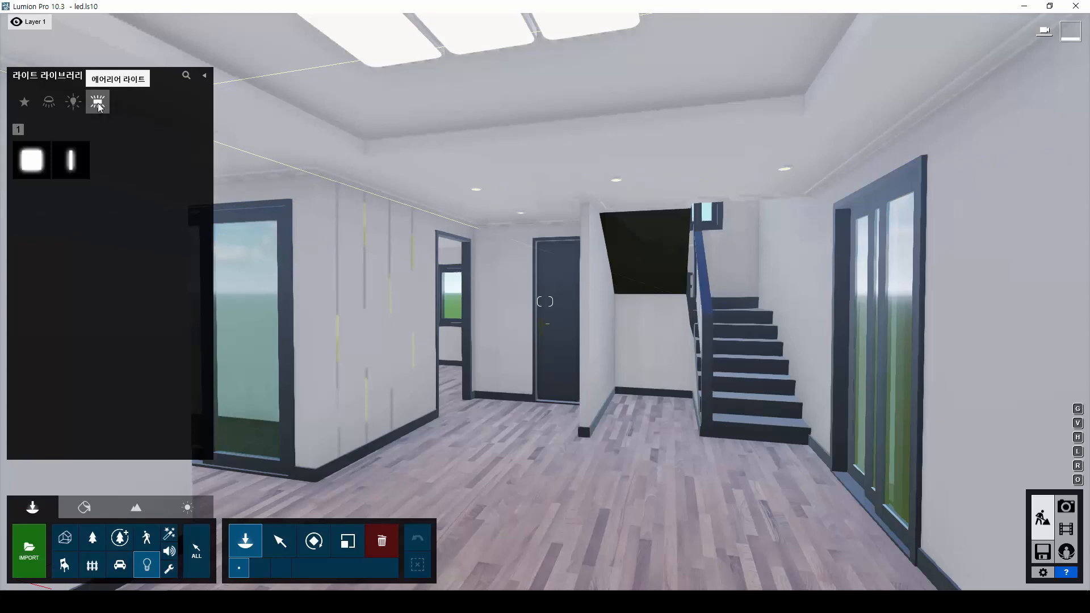
{"action": "mouse_move", "coordinate": [31, 169]}
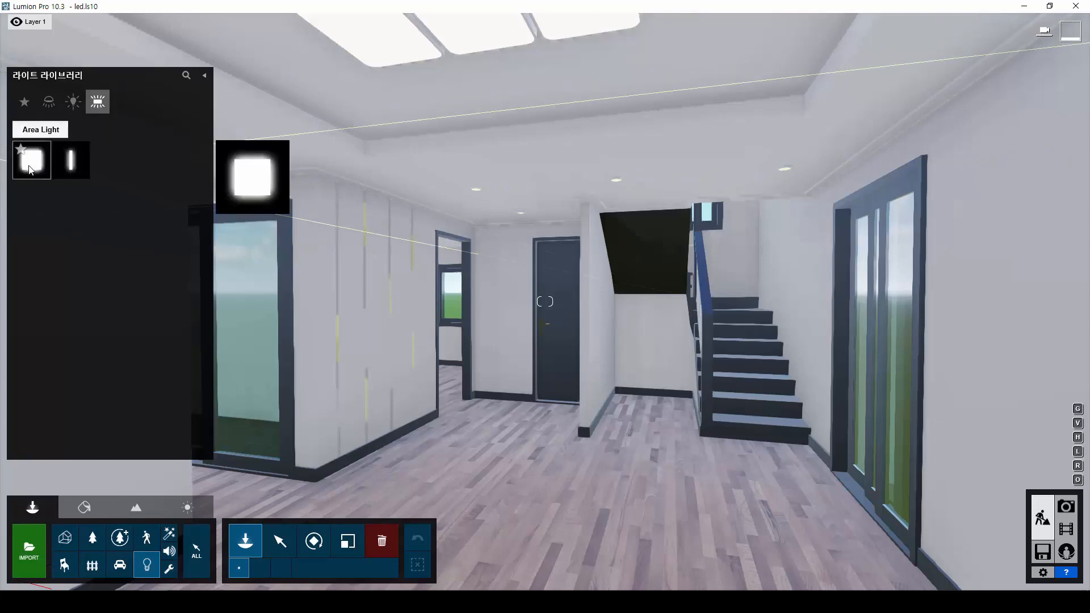
{"action": "left_click", "coordinate": [71, 164]}
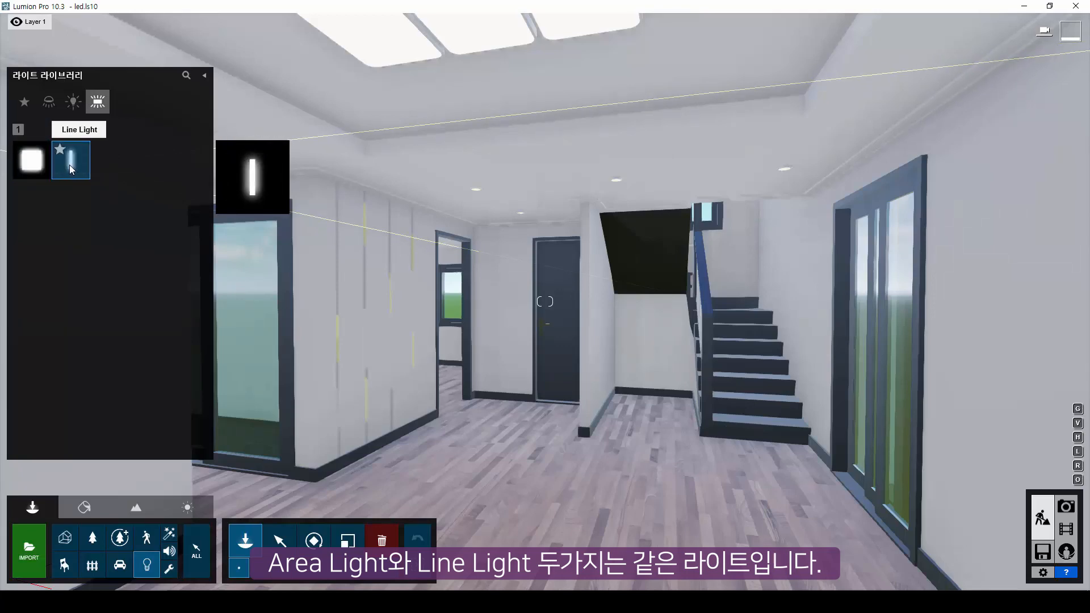
{"action": "right_click_drag", "start_coordinate": [862, 94], "coordinate": [554, 126]}
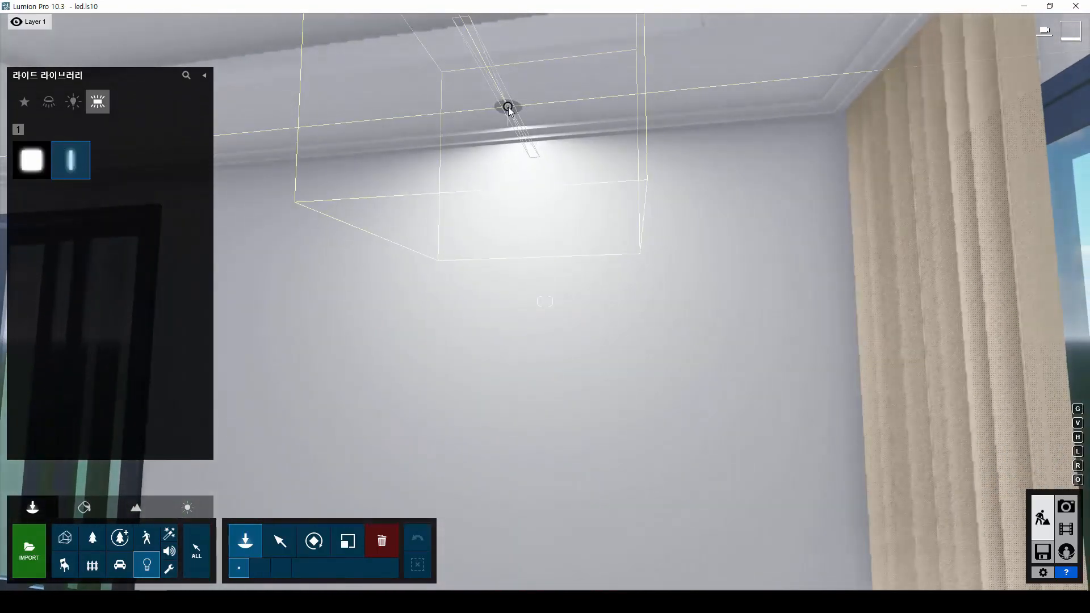
{"action": "left_click", "coordinate": [509, 110]}
- Place an Area Light on the ceiling beside the Line Light for comparison
{"action": "left_click", "coordinate": [41, 164]}
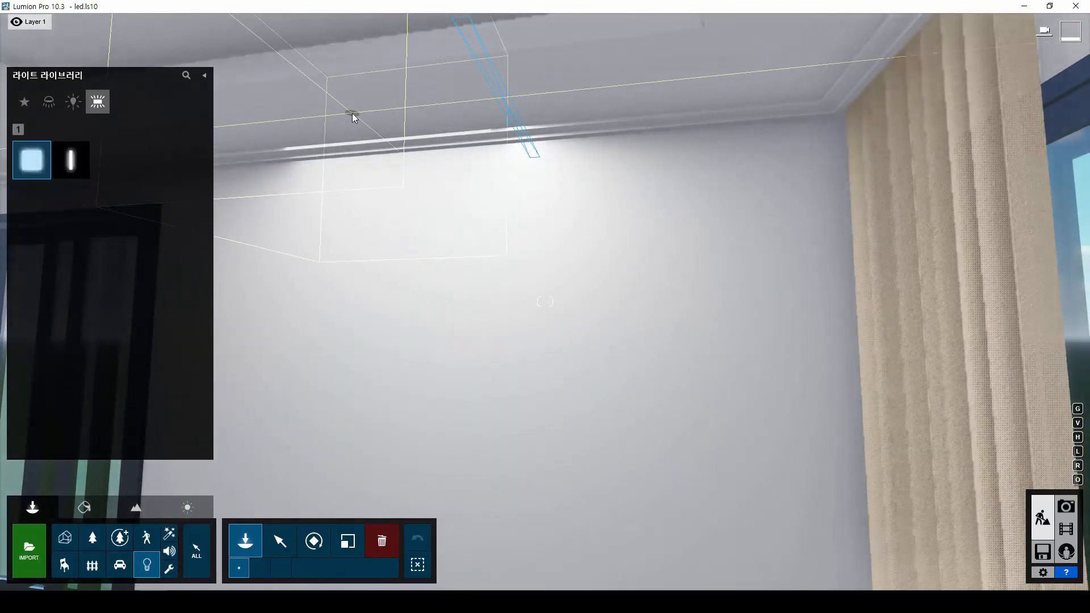
{"action": "left_click", "coordinate": [352, 113]}
{"action": "right_click_drag", "start_coordinate": [352, 114], "coordinate": [448, 252]}
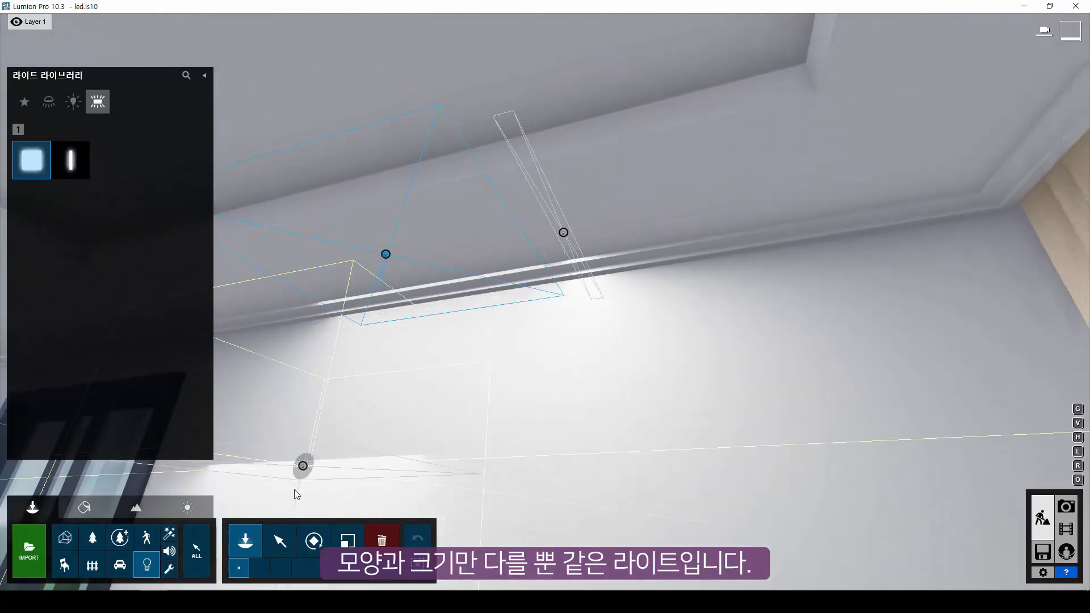
- Delete the Area Light from the ceiling, keeping only the Line Light
{"action": "left_click", "coordinate": [280, 541]}
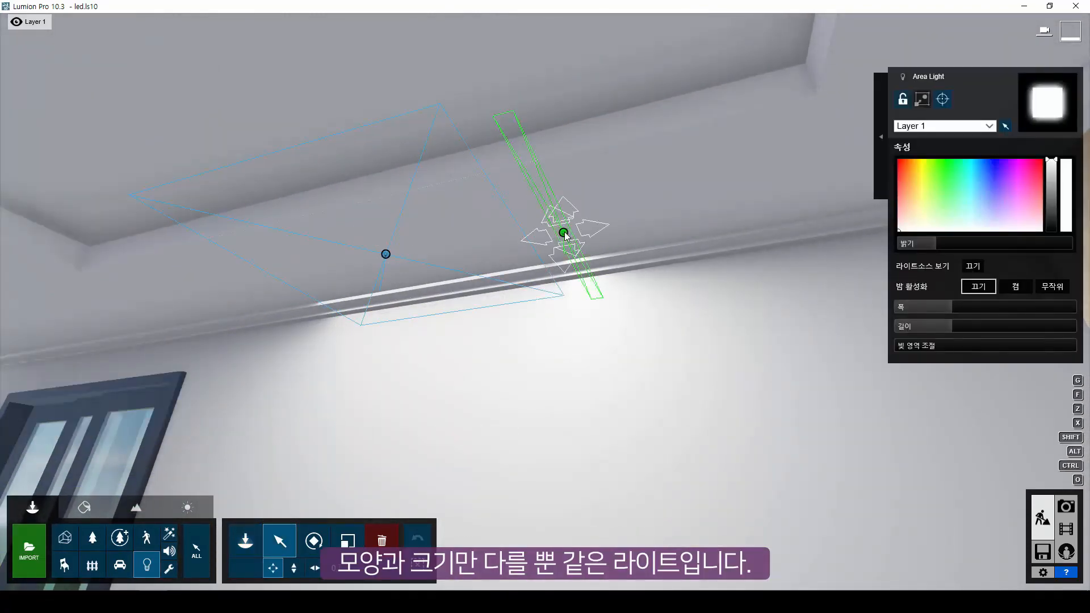
{"action": "left_click", "coordinate": [564, 232]}
{"action": "left_click", "coordinate": [381, 542]}
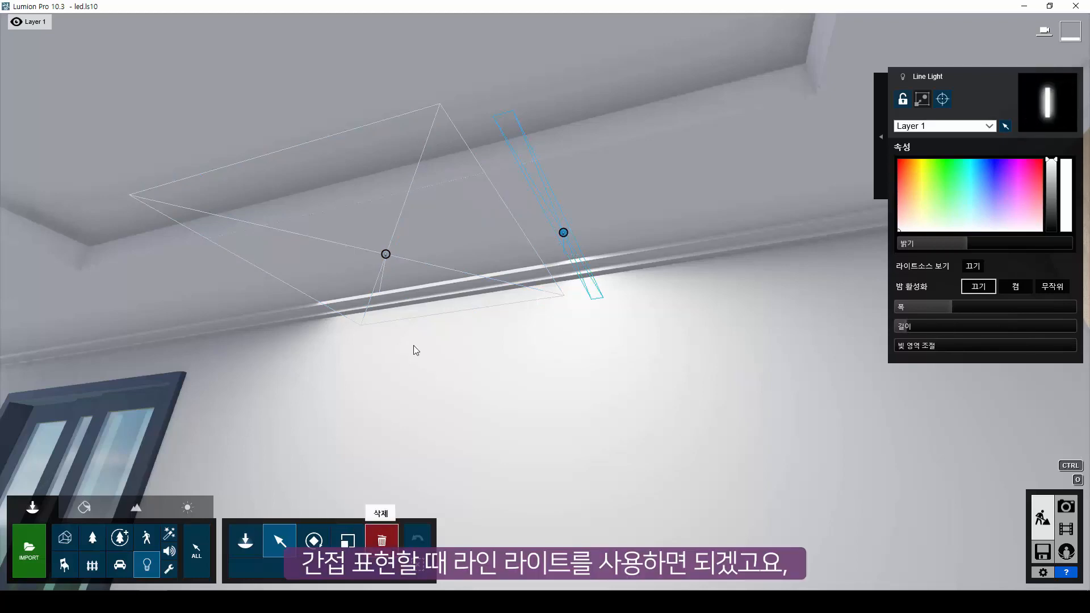
{"action": "left_click", "coordinate": [386, 254]}
- Move the Line Light to the inner edge of the recessed ceiling cove on the staircase side
{"action": "left_click", "coordinate": [284, 541]}
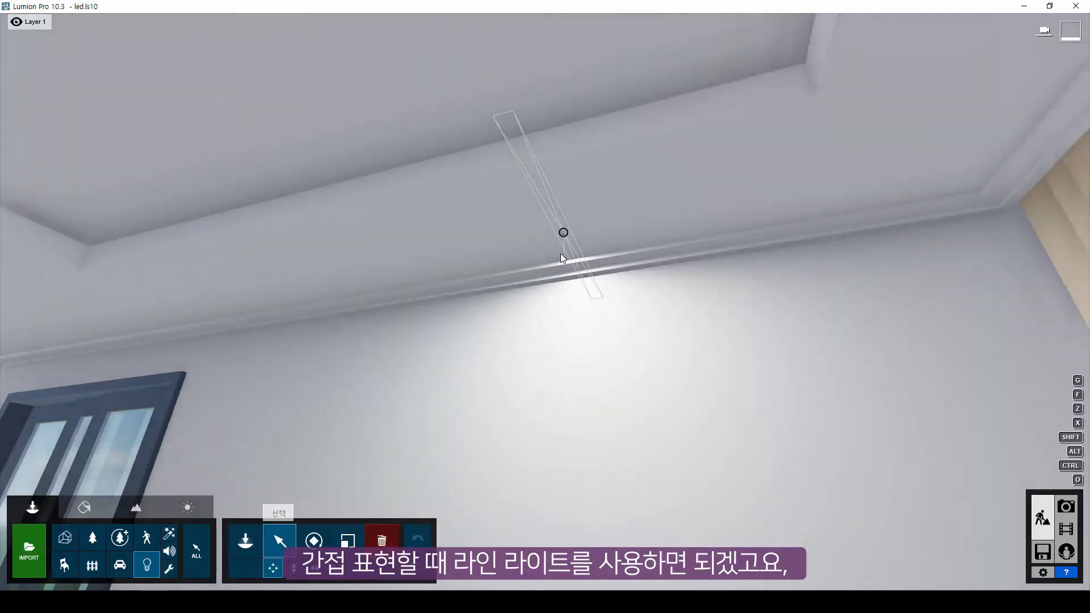
{"action": "right_click_drag", "start_coordinate": [561, 234], "coordinate": [626, 217]}
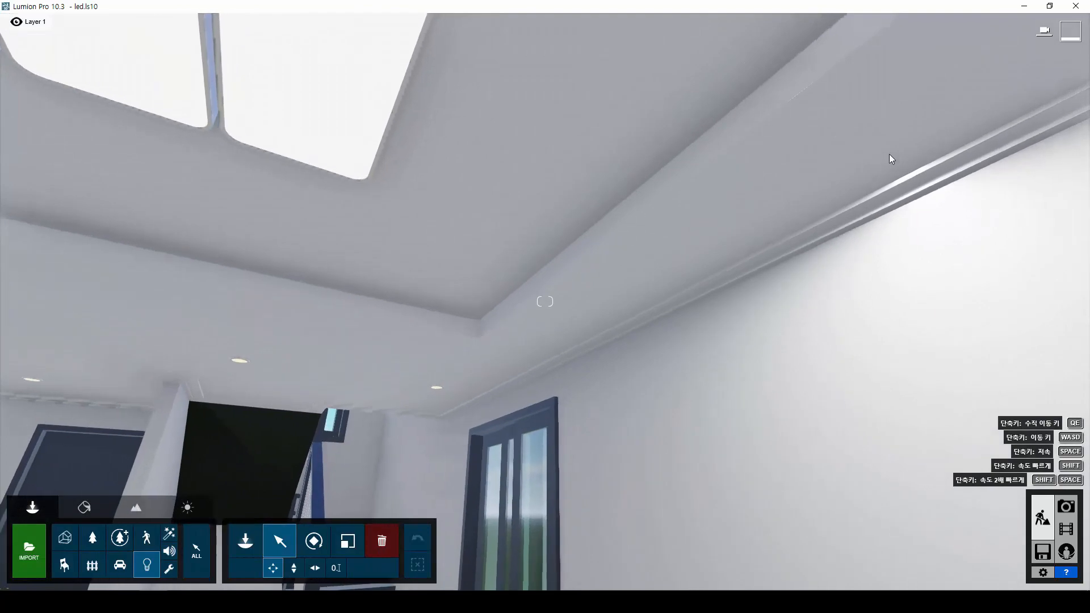
{"action": "left_click_drag", "start_coordinate": [877, 151], "coordinate": [219, 254]}
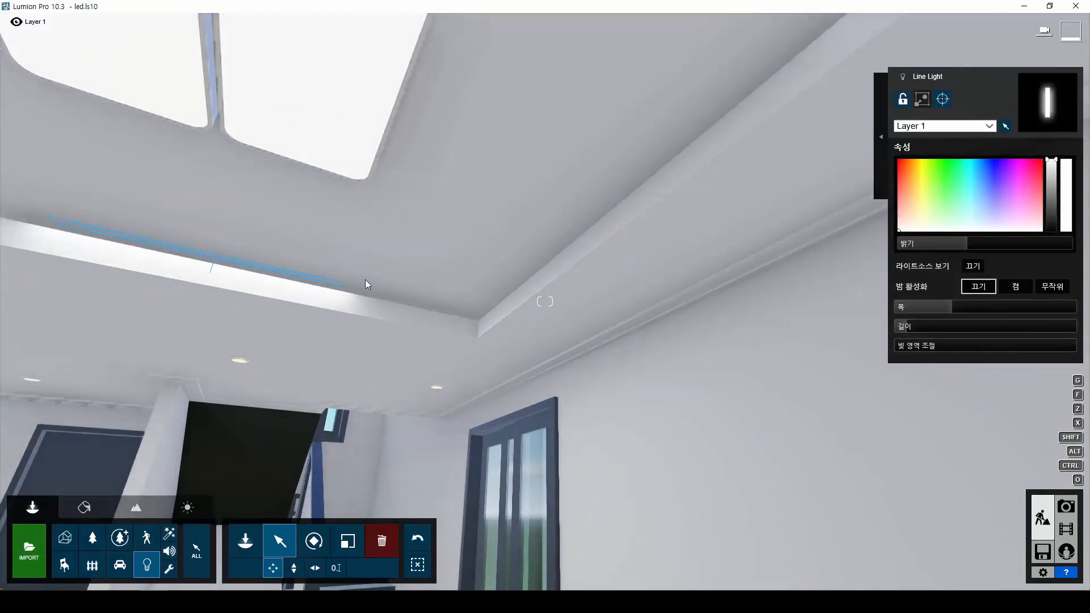
{"action": "right_click_drag", "start_coordinate": [366, 279], "coordinate": [341, 260]}
{"action": "key", "text": "d"}
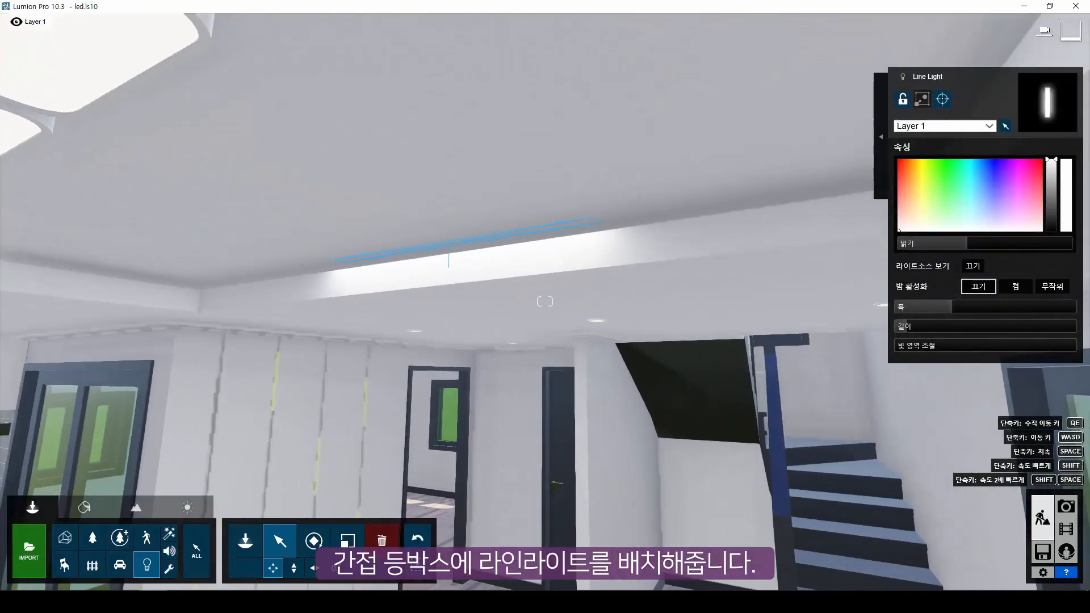
{"action": "key", "text": "w"}
{"action": "key", "text": "a"}
{"action": "mouse_move", "coordinate": [512, 230]}
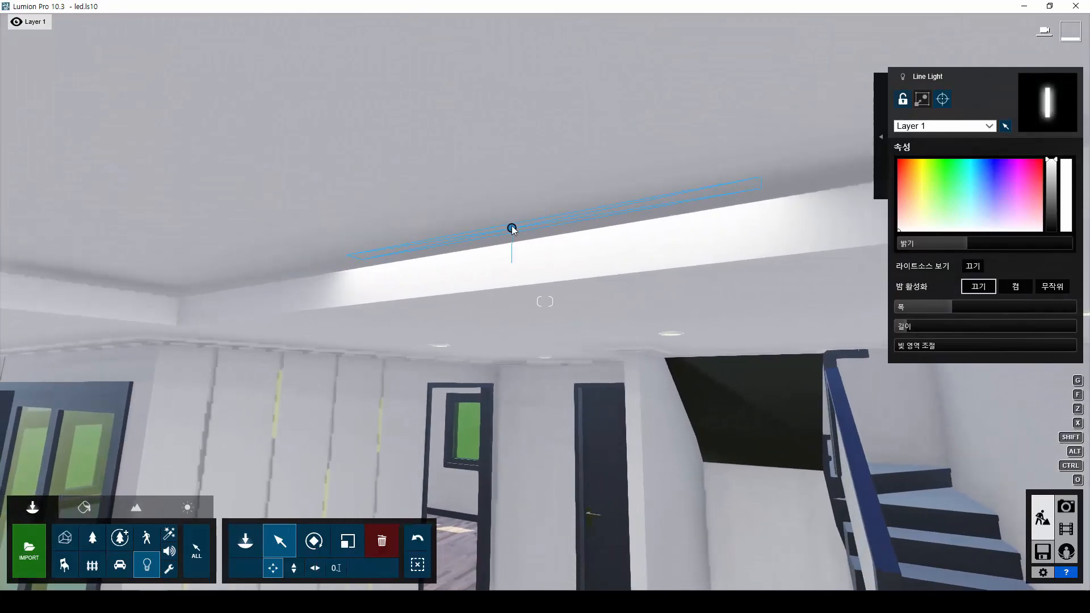
{"action": "right_click_drag", "start_coordinate": [512, 228], "coordinate": [509, 265]}
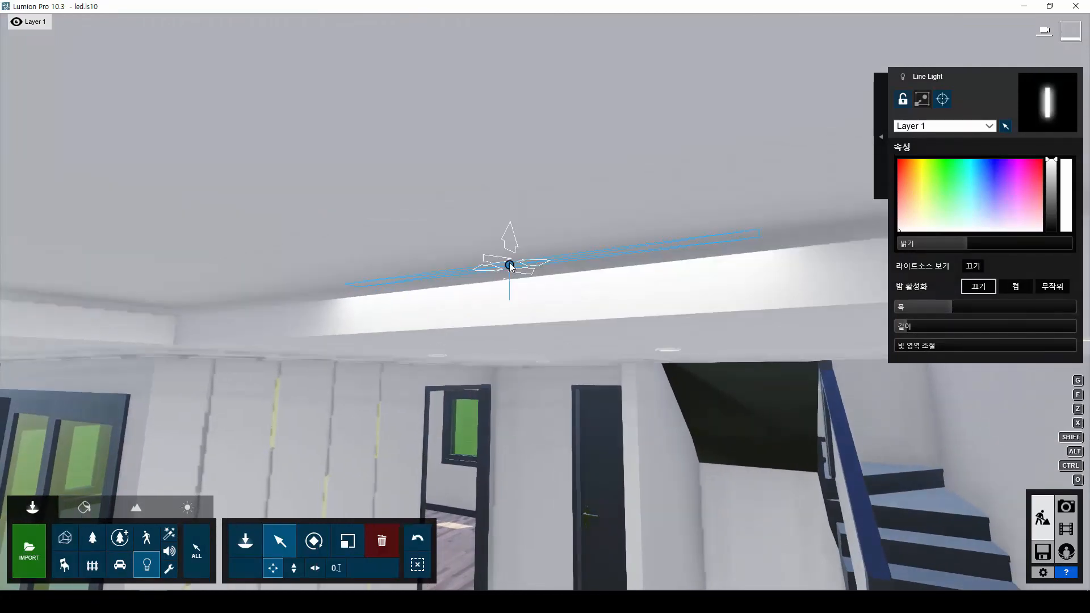
{"action": "left_click_drag", "start_coordinate": [509, 265], "coordinate": [513, 266]}
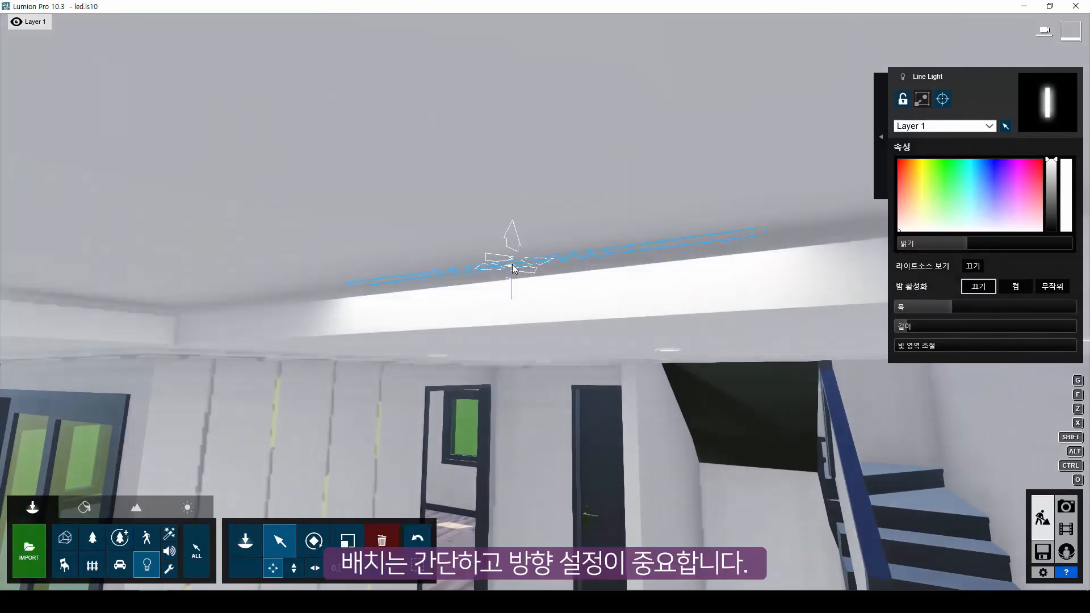
- Rotate the Line Light to 0° about the Y axis so it shines toward the open side of the cove
{"action": "left_click", "coordinate": [314, 541]}
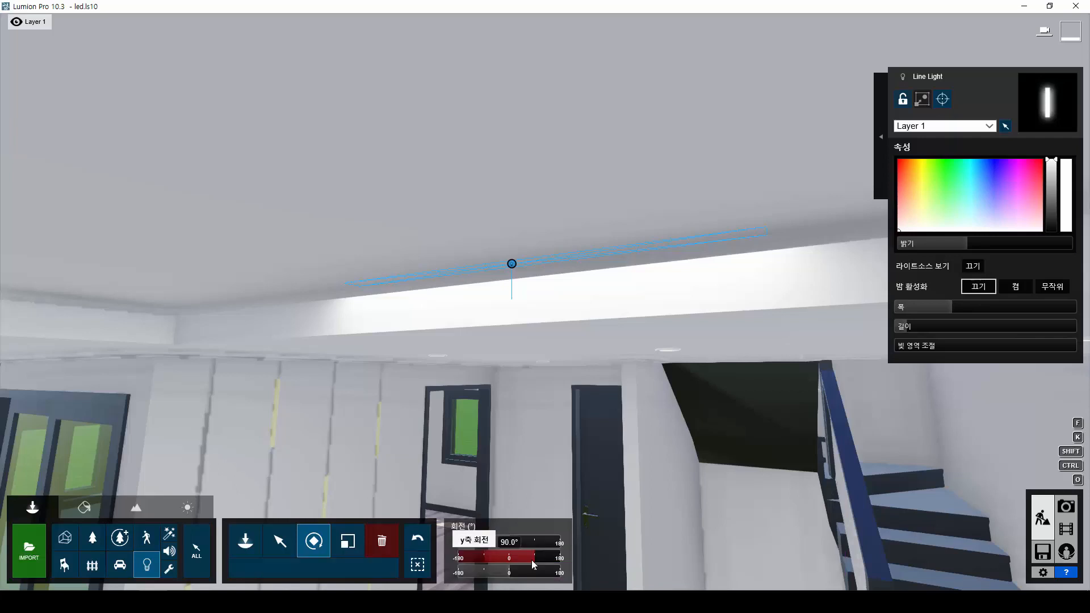
{"action": "left_click_drag", "start_coordinate": [531, 557], "coordinate": [509, 557]}
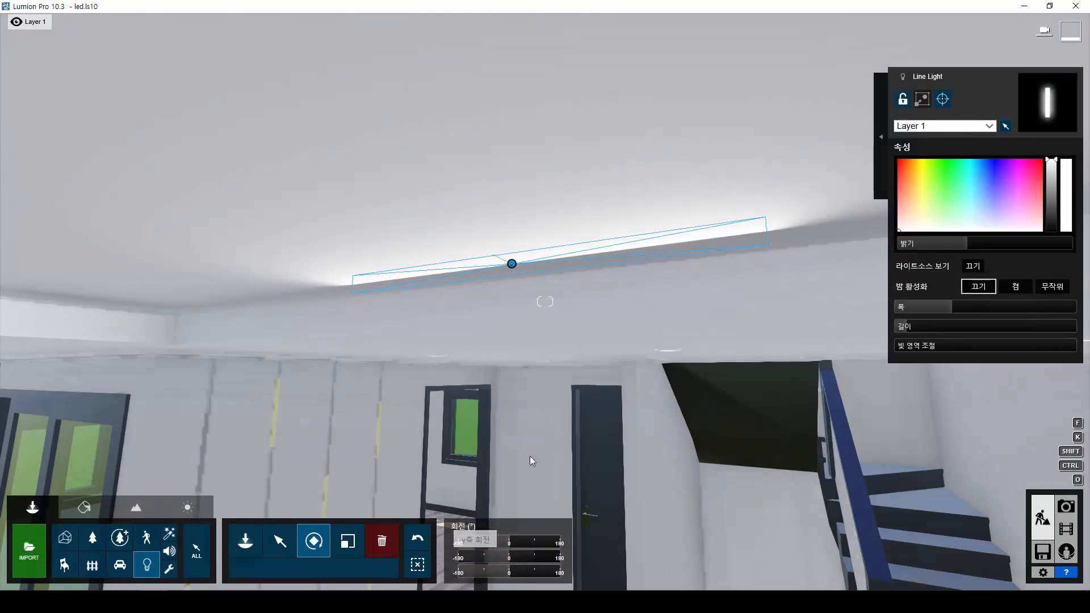
{"action": "right_click_drag", "start_coordinate": [547, 404], "coordinate": [548, 448]}
{"action": "right_click_drag", "start_coordinate": [545, 301], "coordinate": [588, 305]}
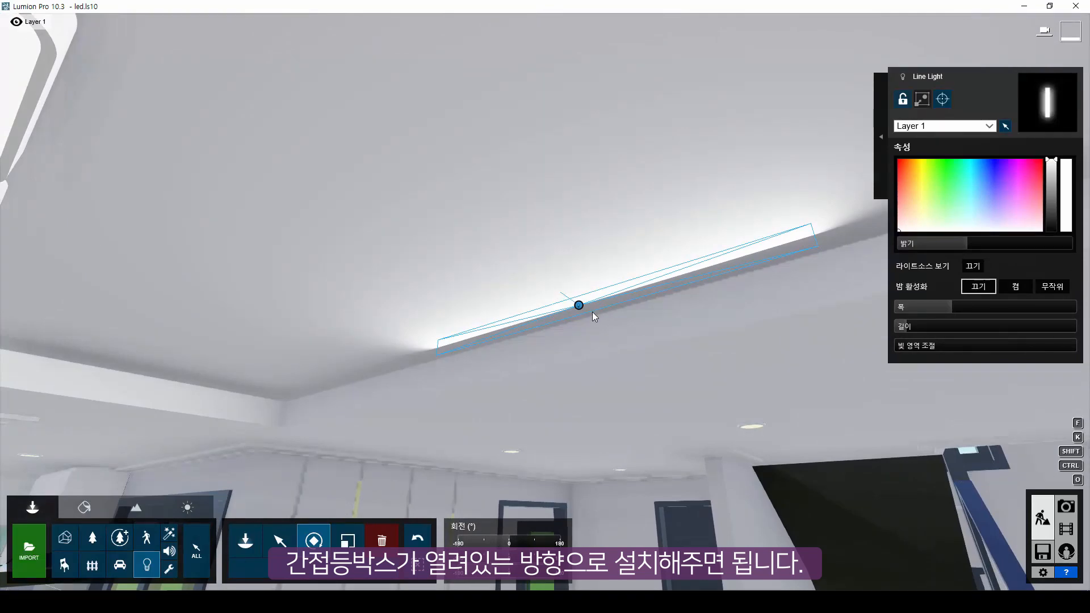
{"action": "right_click_drag", "start_coordinate": [619, 320], "coordinate": [590, 323]}
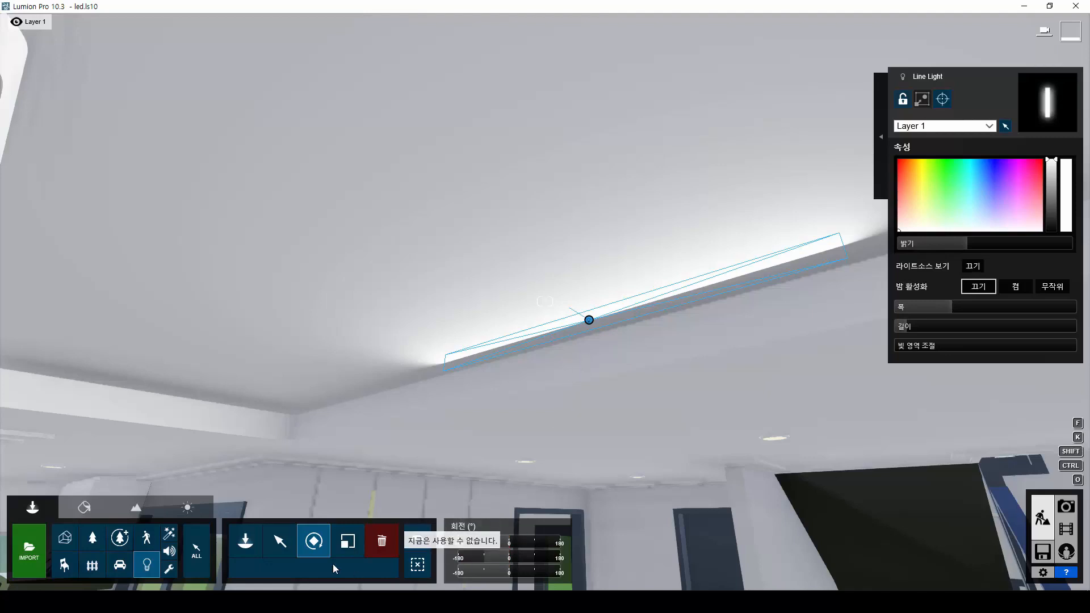
- Lower the Line Light slightly below the ceiling with vertical movement
{"action": "left_click", "coordinate": [272, 542]}
{"action": "left_click", "coordinate": [296, 568]}
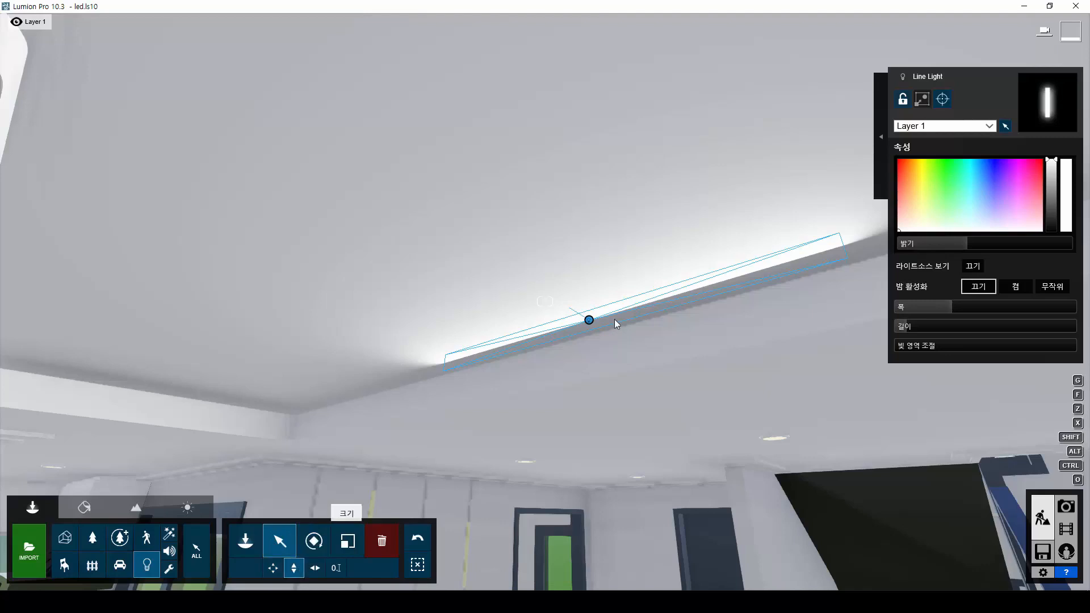
{"action": "left_click_drag", "start_coordinate": [589, 319], "coordinate": [587, 328]}
- Move the Line Light freely into the cove's side wall so the light source line is hidden, and fine-tune its position along the edge
{"action": "mouse_move", "coordinate": [647, 335]}
{"action": "right_mouse_down"}
{"action": "mouse_move", "coordinate": [627, 332]}
{"action": "mouse_move", "coordinate": [626, 318]}
{"action": "mouse_move", "coordinate": [625, 329]}
{"action": "mouse_move", "coordinate": [640, 331]}
{"action": "right_mouse_up"}
{"action": "key", "text": "s"}
{"action": "key", "text": "a"}
{"action": "key", "text": "w"}
{"action": "key", "text": "w"}
{"action": "key", "text": "e"}
{"action": "key", "text": "q"}
{"action": "key", "text": "s"}
{"action": "key", "text": "w"}
{"action": "key", "text": "w"}
{"action": "key", "text": "q"}
{"action": "key", "text": "e"}
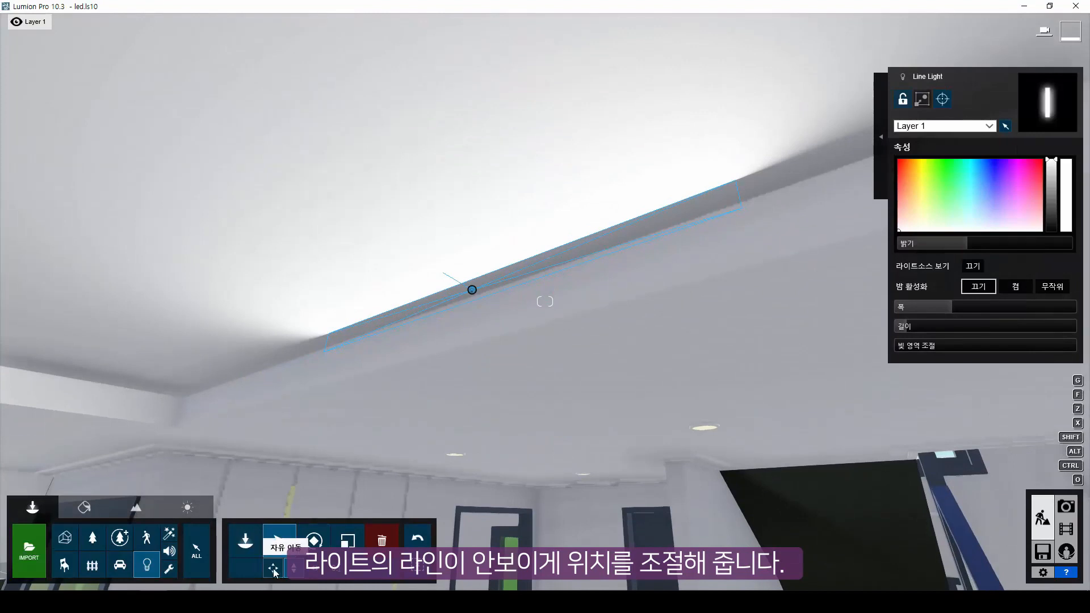
{"action": "left_click", "coordinate": [273, 568]}
{"action": "mouse_move", "coordinate": [472, 290]}
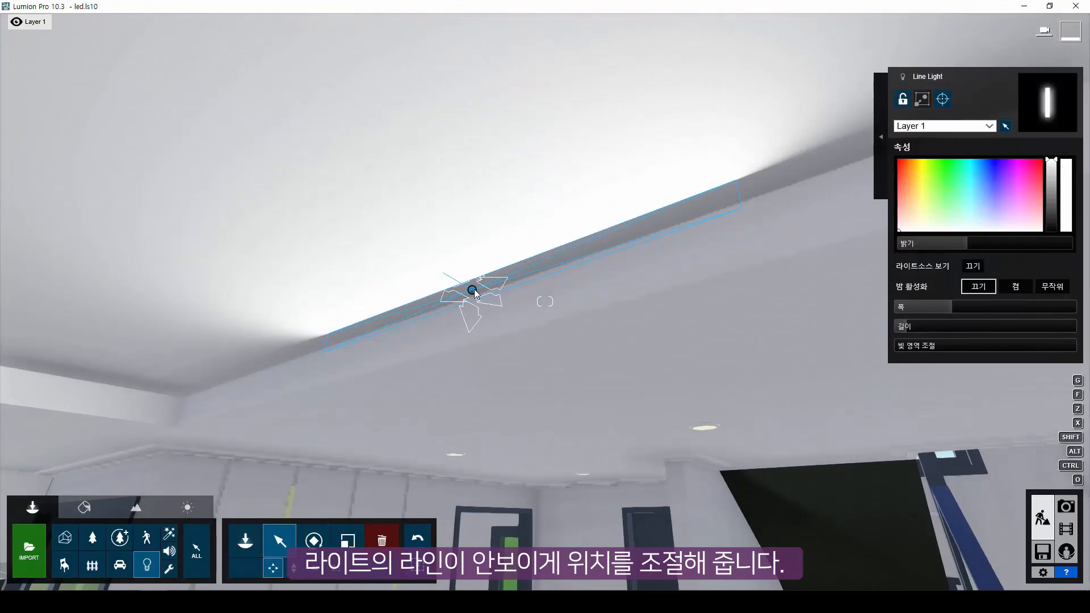
{"action": "left_click_drag", "start_coordinate": [475, 292], "coordinate": [494, 313]}
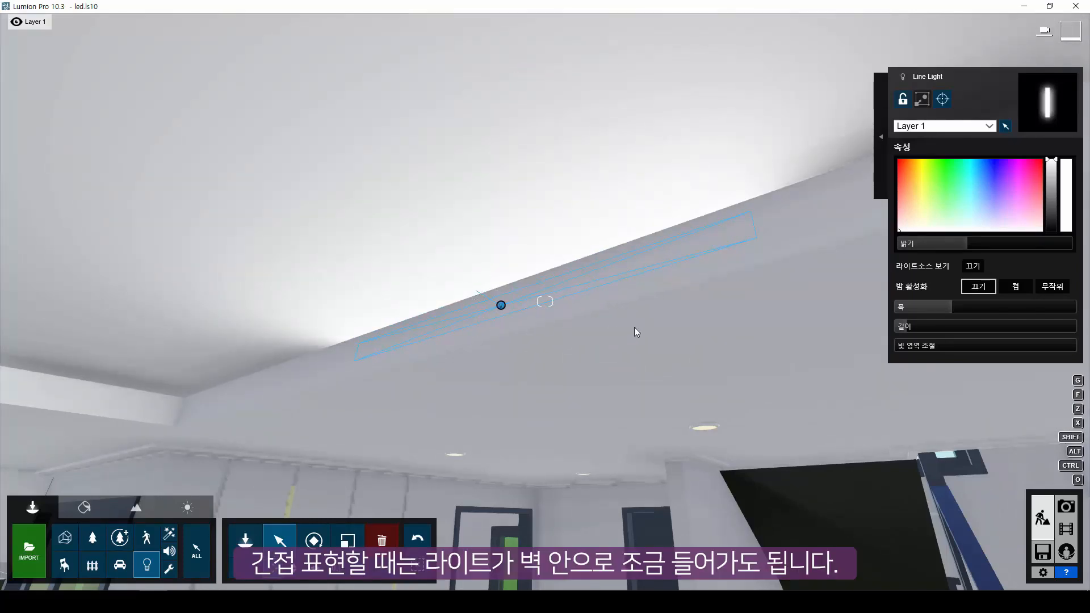
{"action": "right_click_drag", "start_coordinate": [633, 325], "coordinate": [648, 334]}
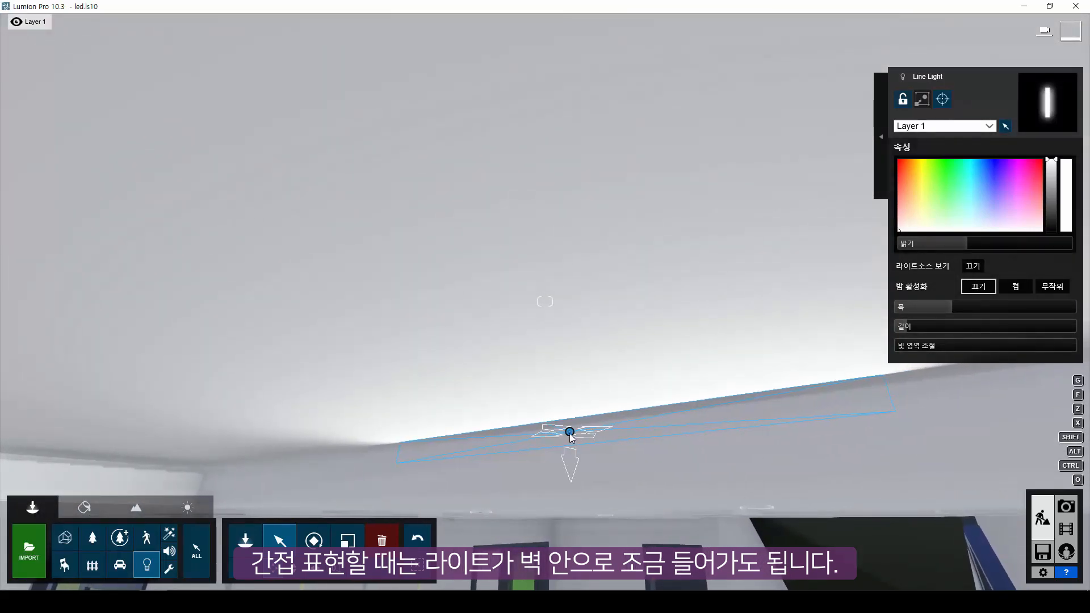
{"action": "left_click_drag", "start_coordinate": [570, 432], "coordinate": [492, 448]}
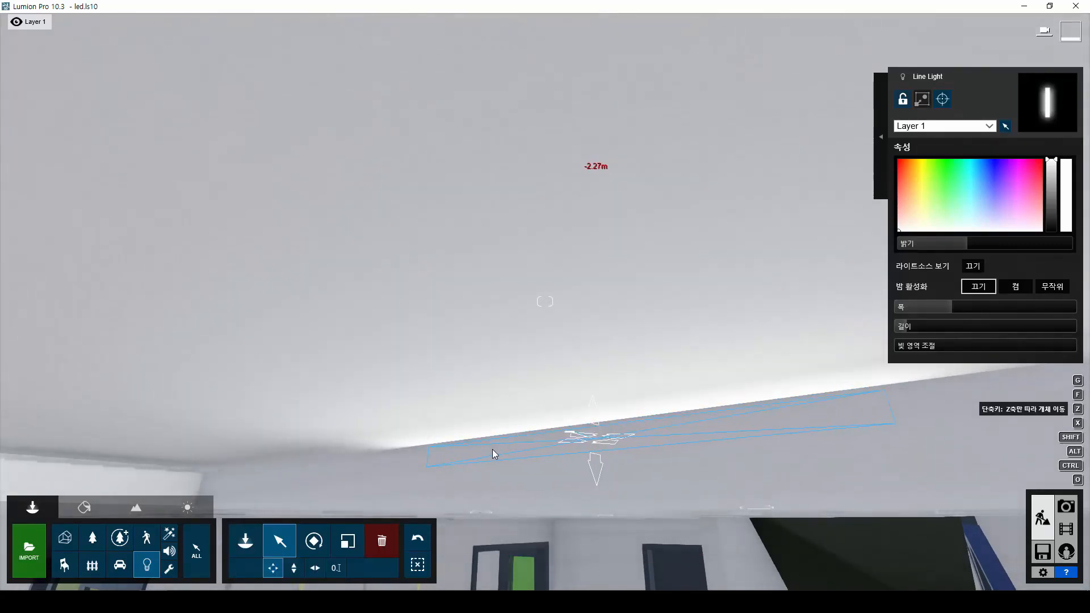
- Increase the Line Light's width to nearly span the cove edge and adjust its length
{"action": "right_click_drag", "start_coordinate": [492, 448], "coordinate": [492, 420]}
{"action": "right_click_drag", "start_coordinate": [642, 417], "coordinate": [669, 403]}
{"action": "key", "text": "w"}
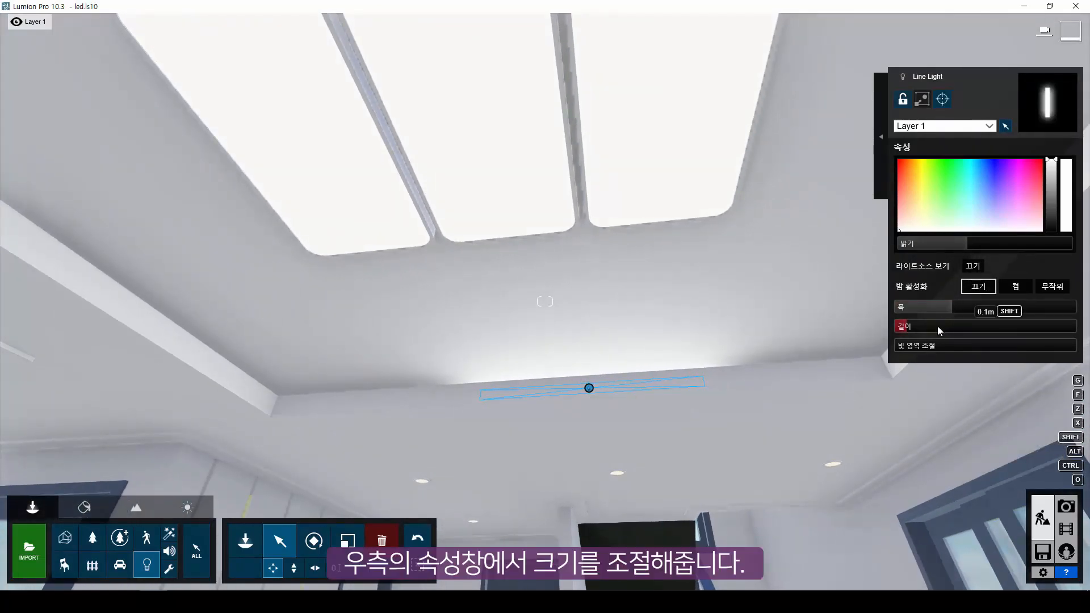
{"action": "left_click_drag", "start_coordinate": [954, 310], "coordinate": [979, 312]}
{"action": "right_click_drag", "start_coordinate": [828, 322], "coordinate": [875, 325]}
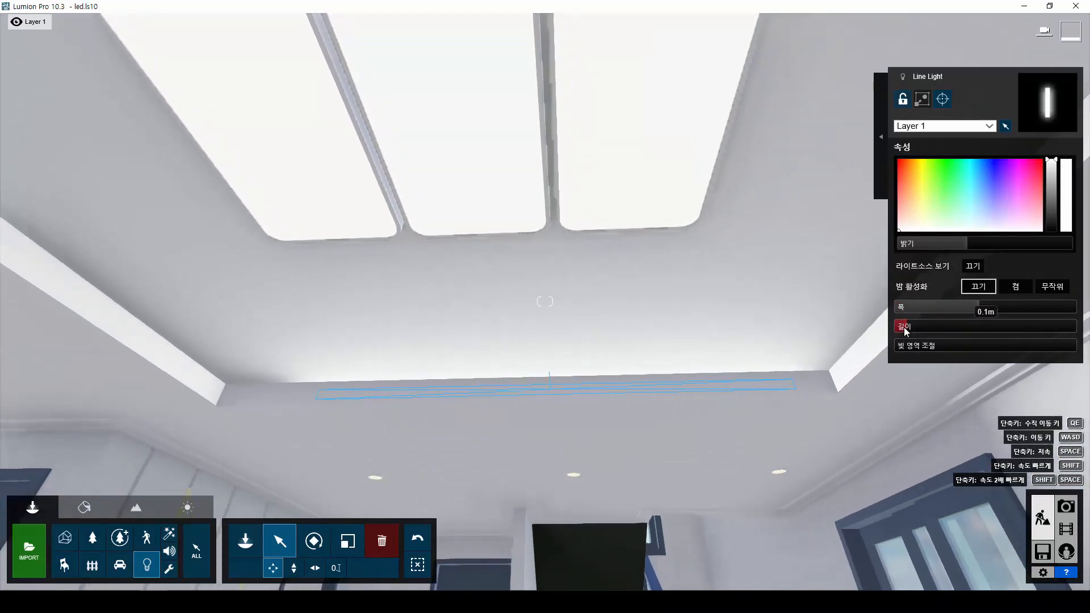
{"action": "left_click_drag", "start_coordinate": [903, 331], "coordinate": [909, 333]}
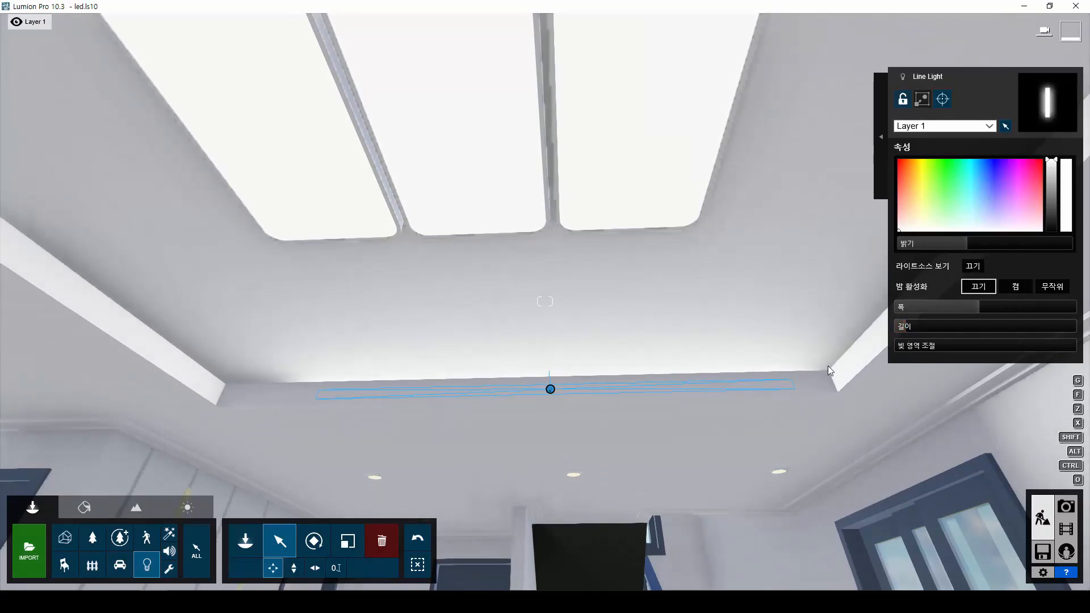
- Examine the indirect light's glow along the recessed ceiling edge from several viewpoints in the room
{"action": "mouse_move", "coordinate": [828, 366]}
{"action": "right_mouse_down"}
{"action": "mouse_move", "coordinate": [786, 379]}
{"action": "mouse_move", "coordinate": [827, 369]}
{"action": "right_mouse_up"}
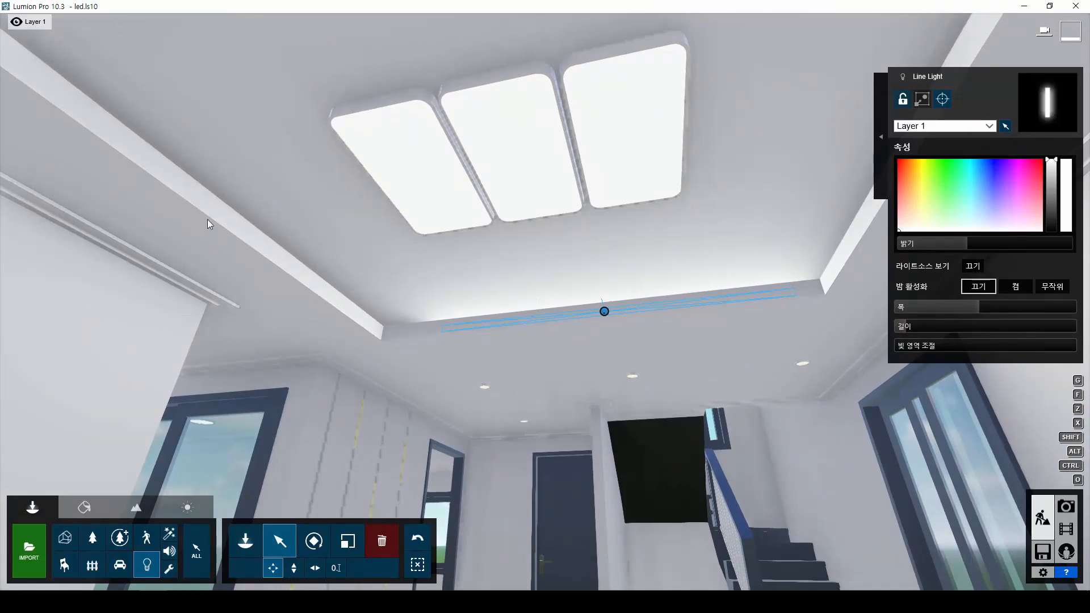
{"action": "right_click_drag", "start_coordinate": [604, 311], "coordinate": [596, 326]}
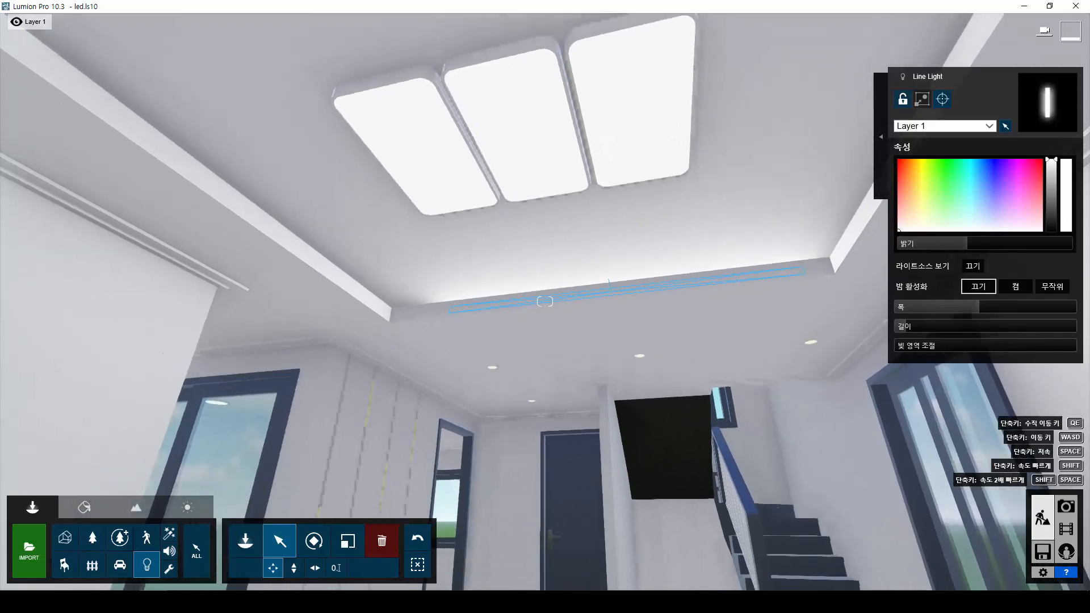
{"action": "key", "text": "s"}
{"action": "right_click_drag", "start_coordinate": [784, 274], "coordinate": [782, 277]}
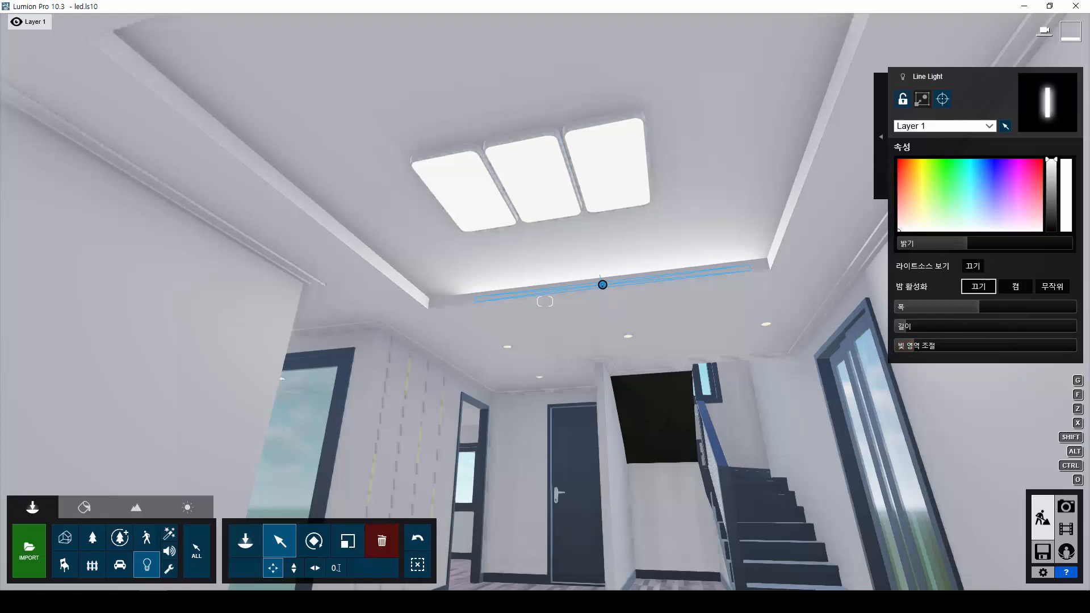
{"action": "right_click_drag", "start_coordinate": [602, 284], "coordinate": [603, 308]}
{"action": "key", "text": "w"}
{"action": "key", "text": "q"}
{"action": "key", "text": "s"}
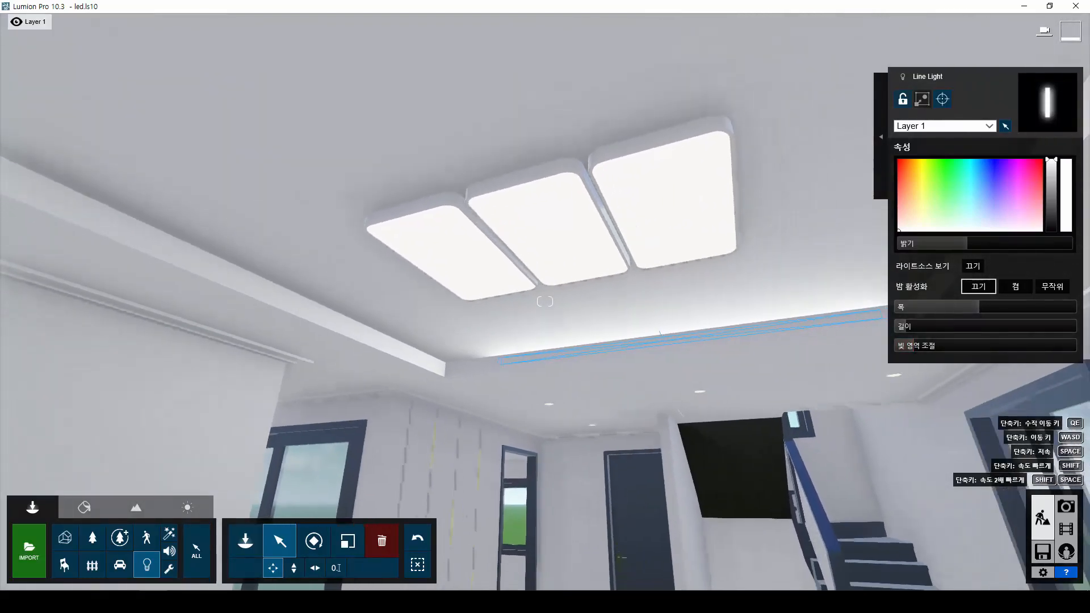
{"action": "right_click_drag", "start_coordinate": [342, 540], "coordinate": [382, 539]}
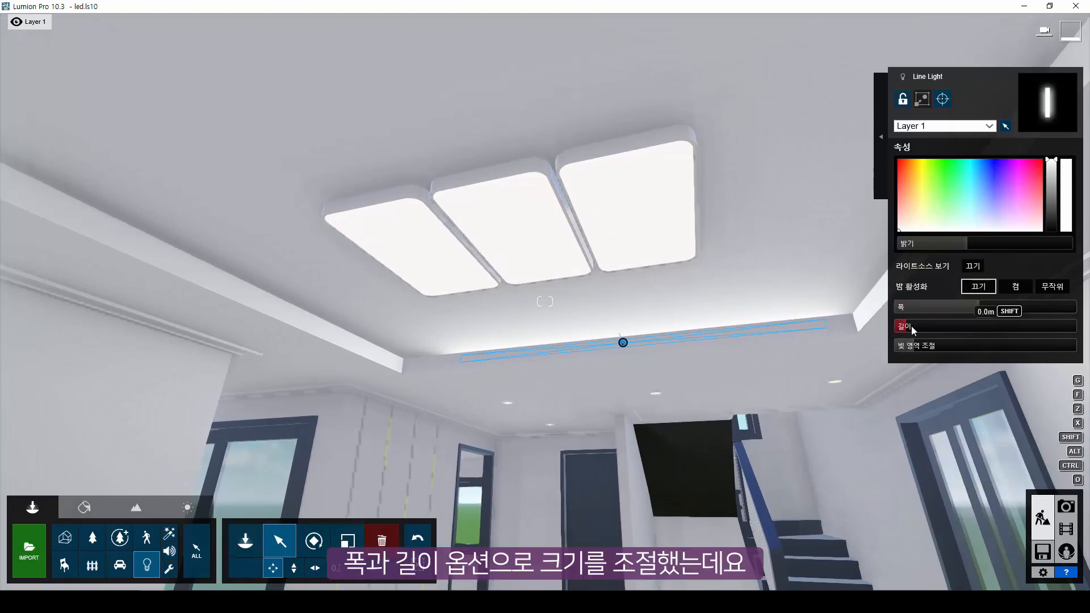
{"action": "key", "text": "a"}
{"action": "right_click_drag", "start_coordinate": [559, 377], "coordinate": [611, 379]}
{"action": "key", "text": "e"}
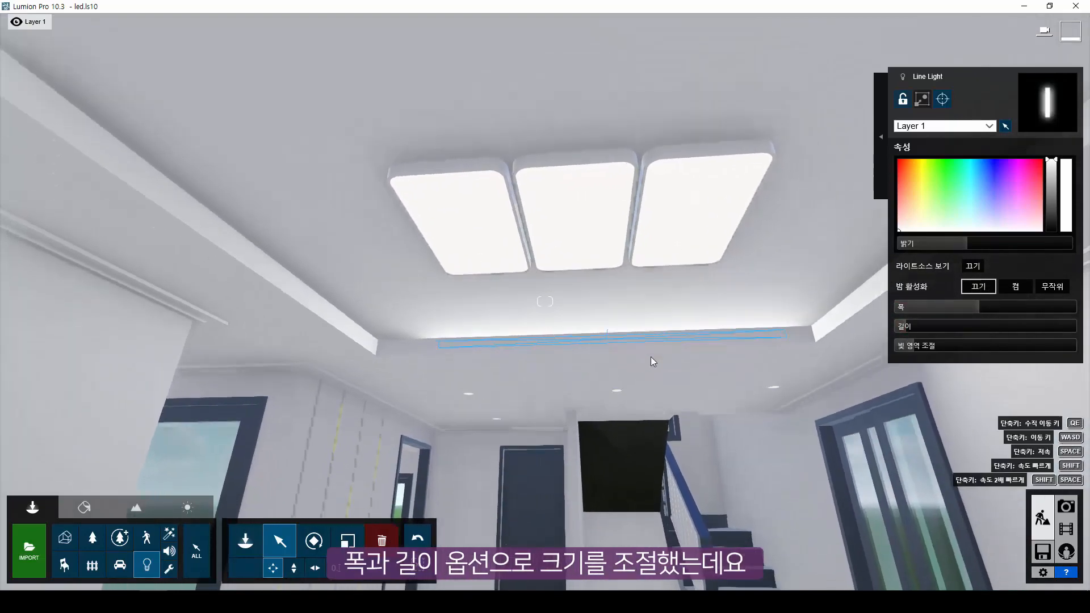
- Try enlarging the Line Light with the Size tool, and undo the resize
{"action": "key", "text": "w"}
{"action": "key", "text": "d"}
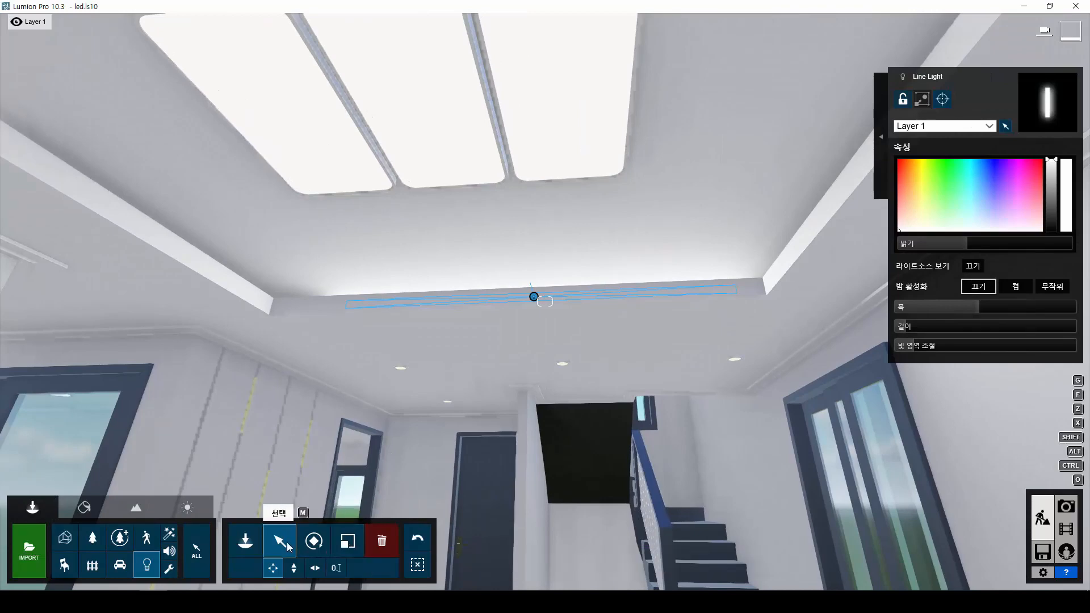
{"action": "left_click", "coordinate": [348, 544]}
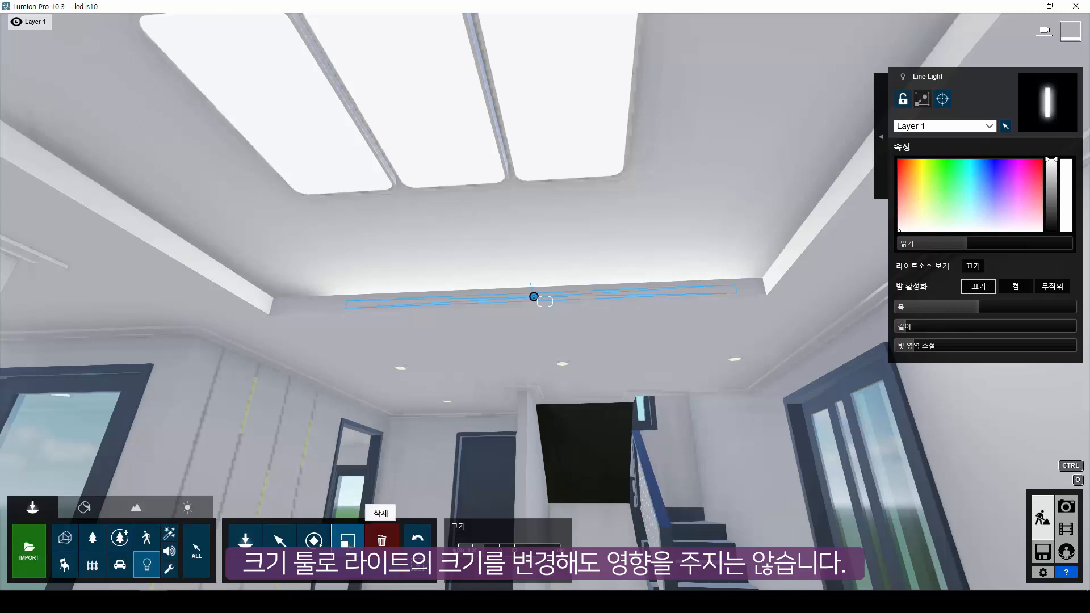
{"action": "left_click_drag", "start_coordinate": [533, 296], "coordinate": [287, 342]}
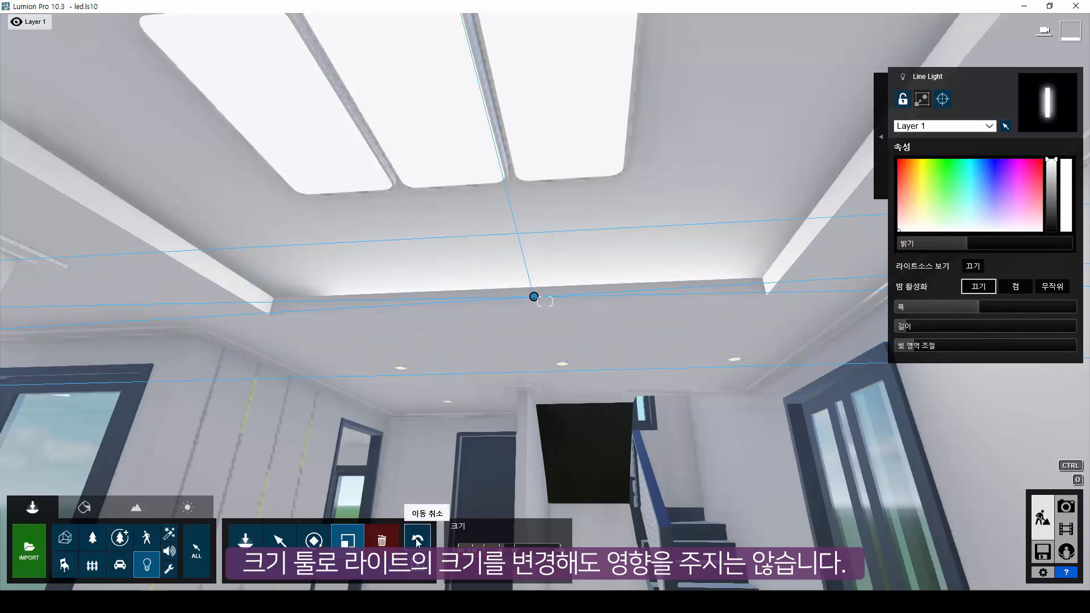
{"action": "right_click_drag", "start_coordinate": [557, 335], "coordinate": [386, 304]}
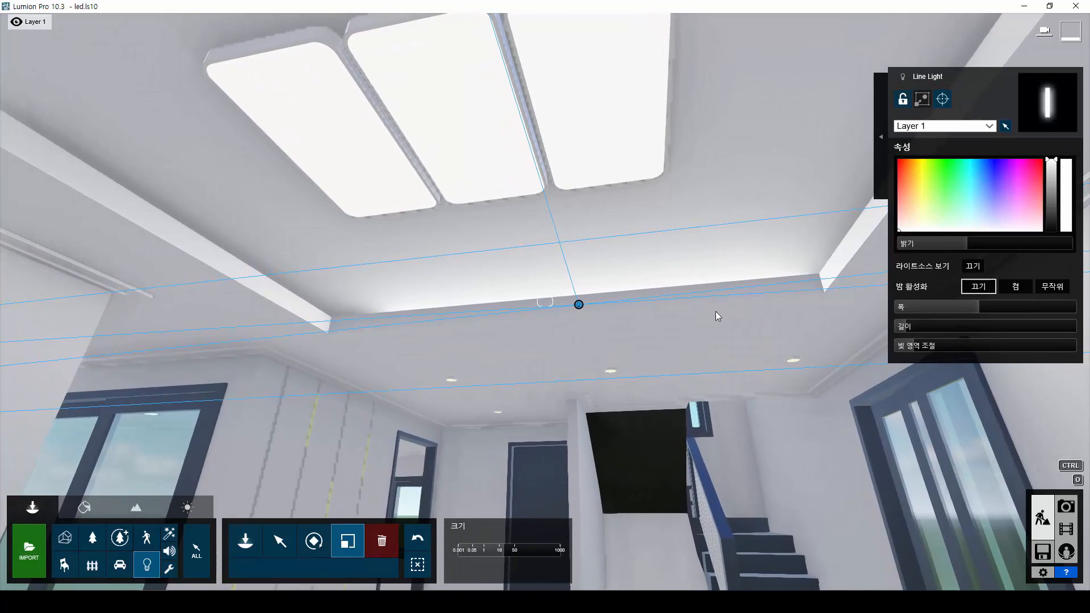
{"action": "right_click_drag", "start_coordinate": [715, 311], "coordinate": [689, 312]}
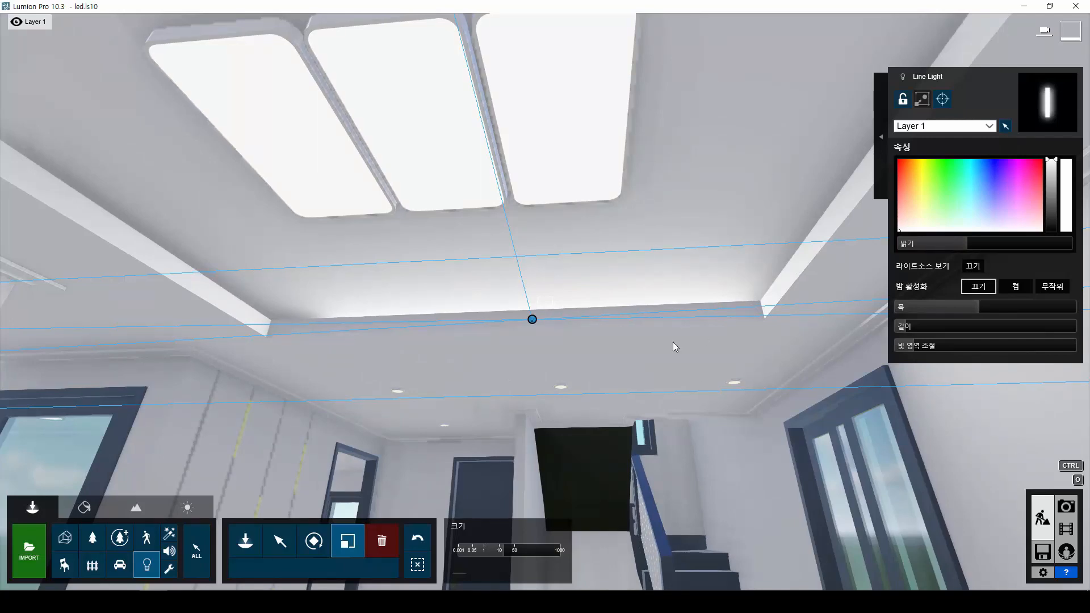
{"action": "left_click", "coordinate": [419, 541]}
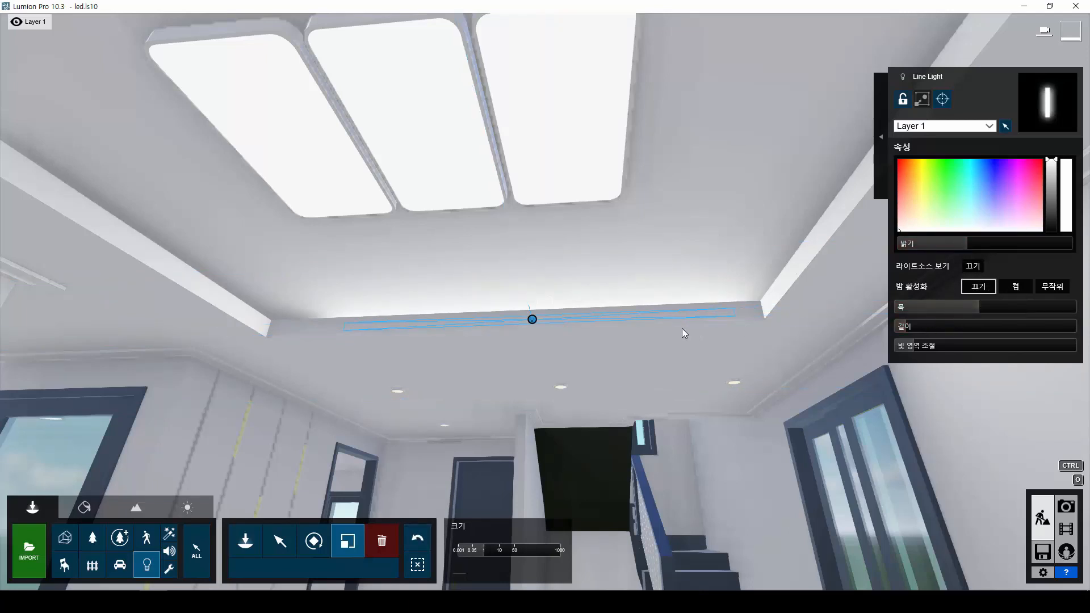
{"action": "right_click_drag", "start_coordinate": [682, 329], "coordinate": [663, 324]}
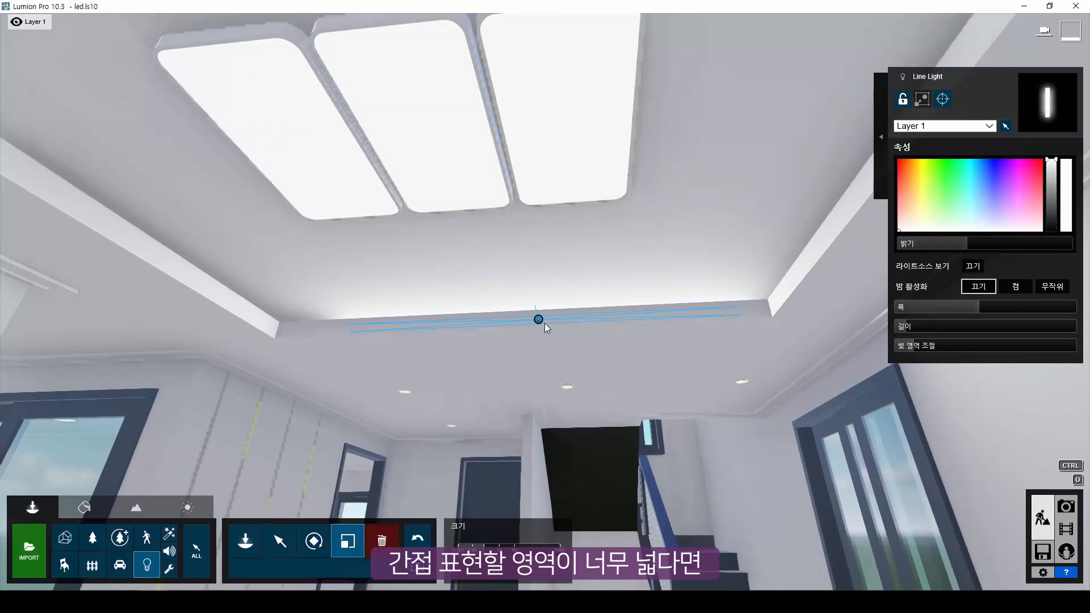
- Place a copy of the Line Light beside the original along the same cove edge, and delete the copy
{"action": "left_click", "coordinate": [280, 540]}
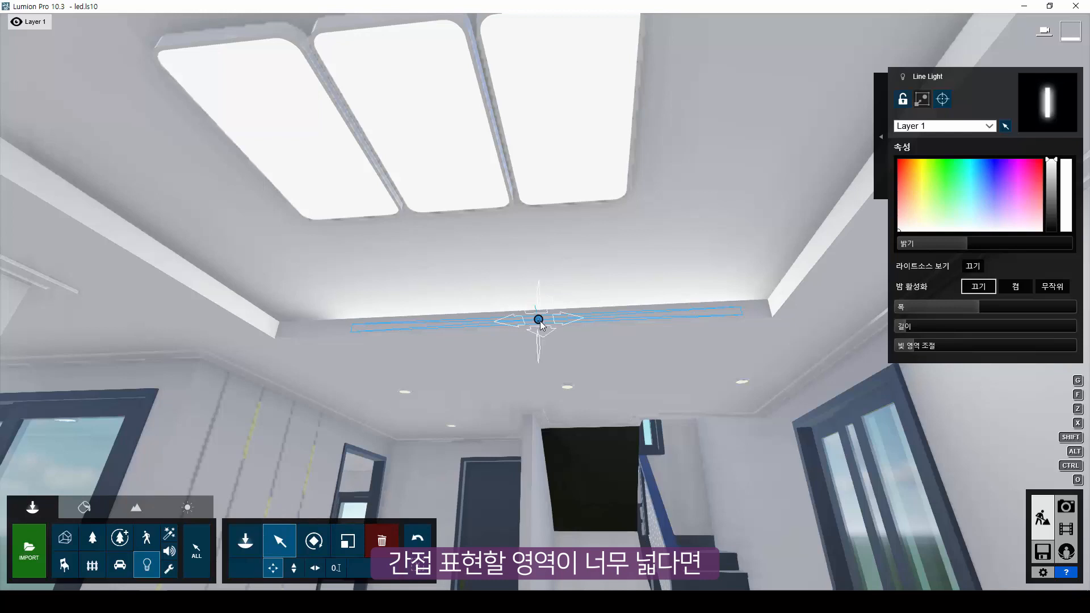
{"action": "key", "text": "alt"}
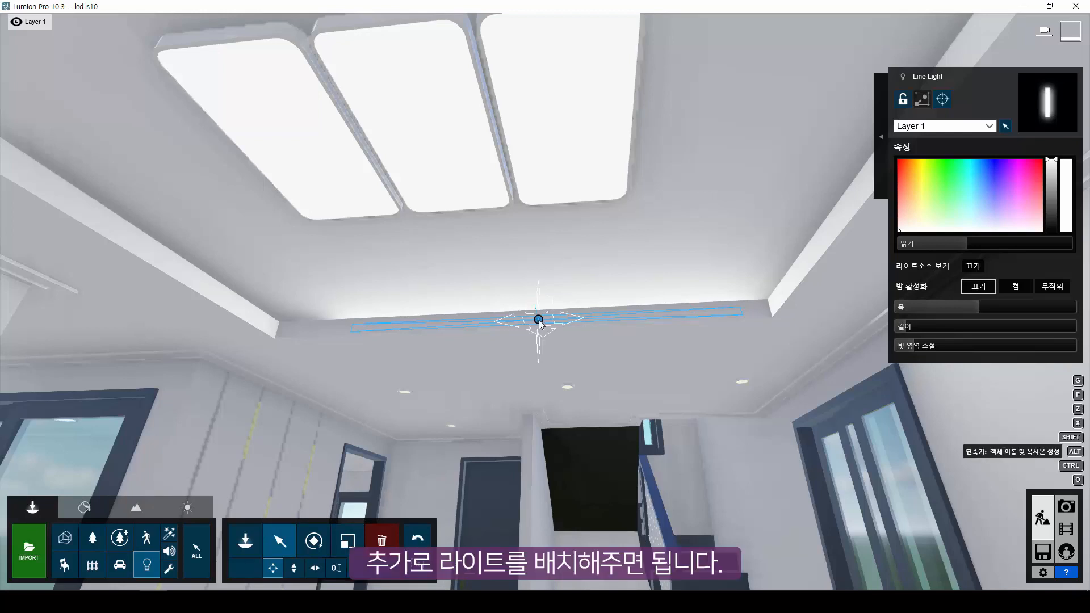
{"action": "left_click_drag", "start_coordinate": [539, 322], "coordinate": [158, 342], "text": "alt"}
{"action": "key", "text": "x"}
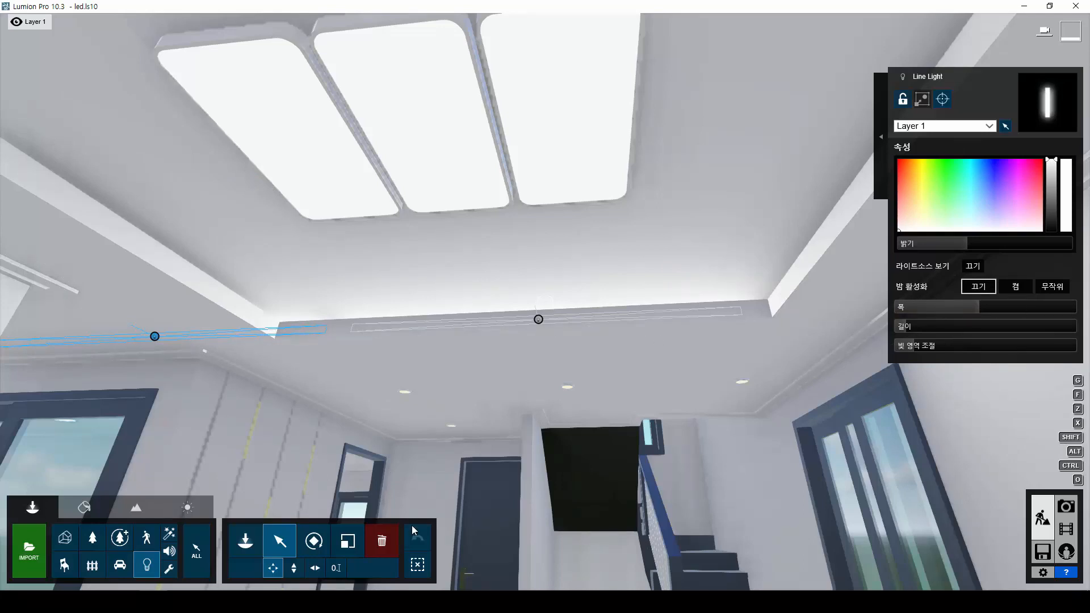
{"action": "left_click", "coordinate": [381, 541]}
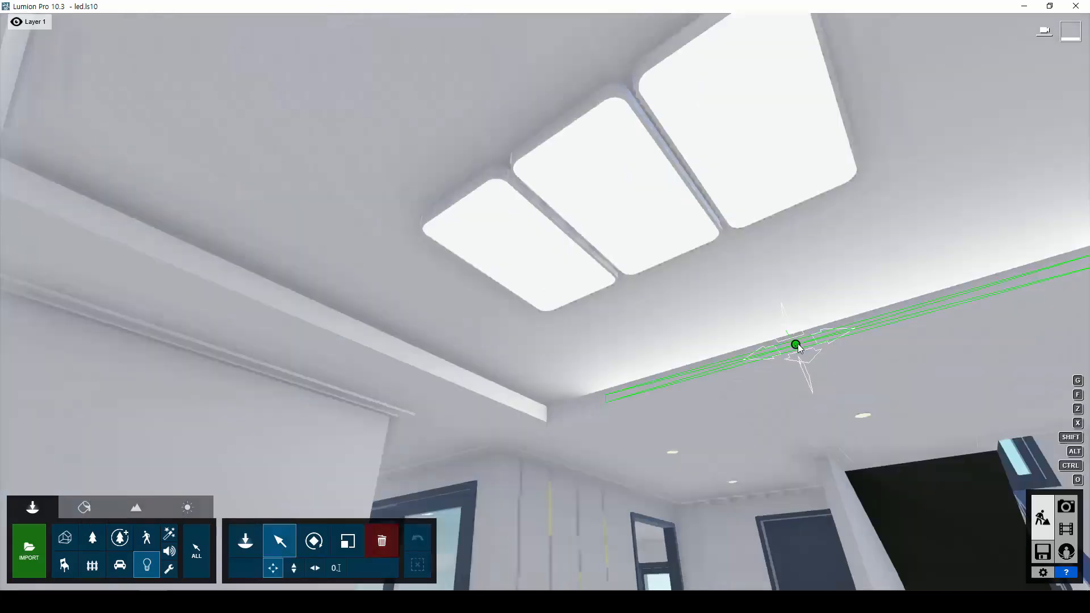
- Copy the cove's Line Light over to the adjacent edge of the recessed ceiling
{"action": "left_click_drag", "start_coordinate": [796, 344], "coordinate": [317, 306], "text": "alt"}
{"action": "right_click_drag", "start_coordinate": [445, 390], "coordinate": [437, 427]}
{"action": "key", "text": "w"}
{"action": "key", "text": "w"}
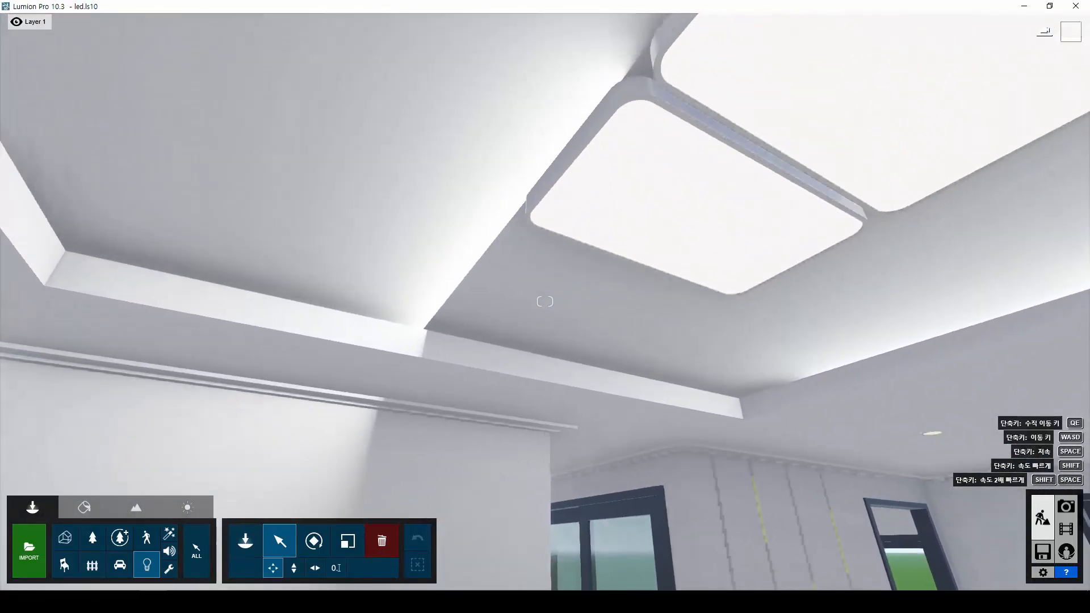
{"action": "key", "text": "q"}
{"action": "key", "text": "a"}
{"action": "mouse_move", "coordinate": [725, 461]}
{"action": "right_mouse_down"}
{"action": "mouse_move", "coordinate": [764, 457]}
{"action": "mouse_move", "coordinate": [713, 457]}
{"action": "right_mouse_up"}
{"action": "key", "text": "d"}
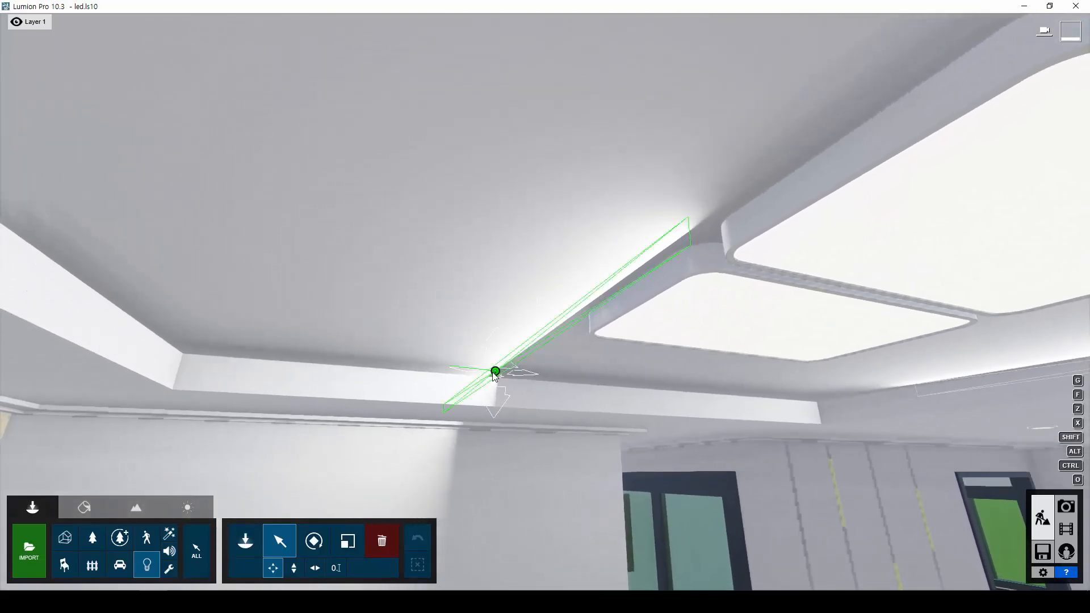
- Rotate the copied Line Light 90° about the X axis to run along the adjacent cove edge
{"action": "left_click", "coordinate": [495, 371]}
{"action": "left_click", "coordinate": [307, 539]}
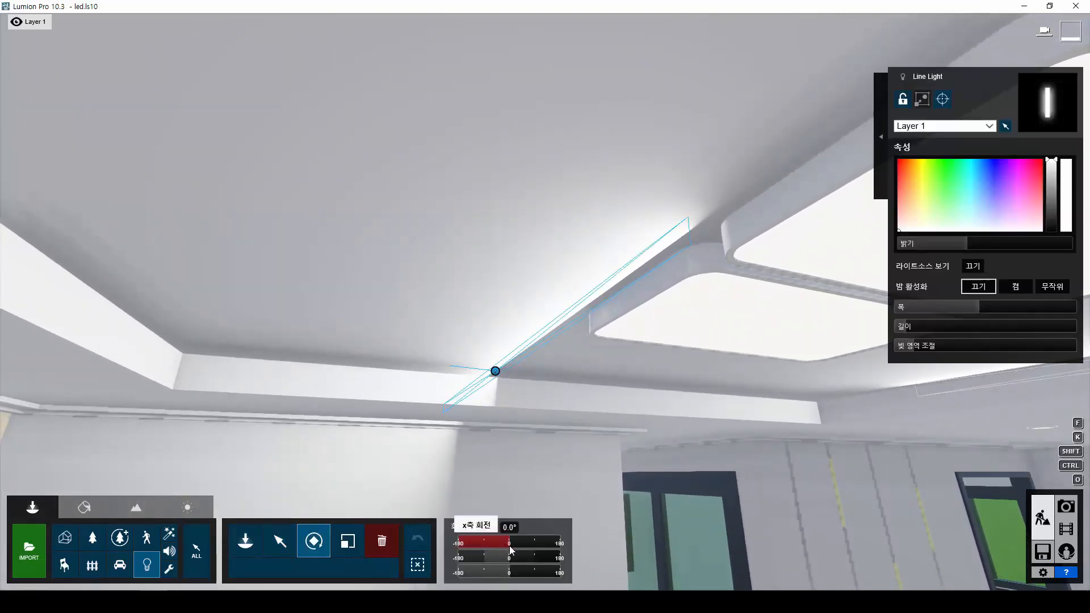
{"action": "left_click_drag", "start_coordinate": [512, 543], "coordinate": [531, 543]}
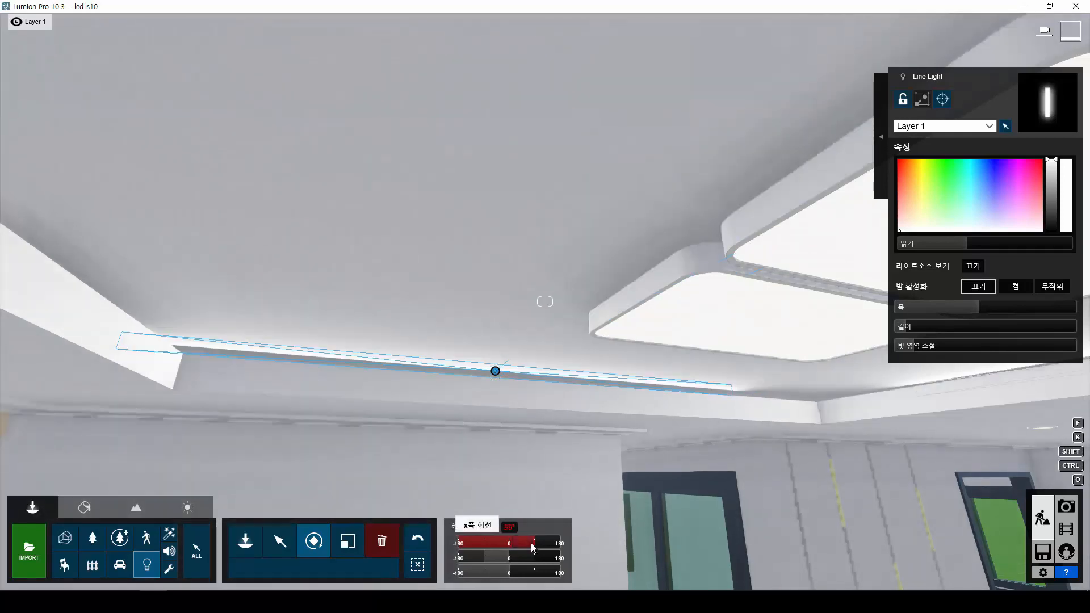
- Move the rotated Line Light along and into its cove edge, and set its width to 2.4 m
{"action": "key", "text": "e"}
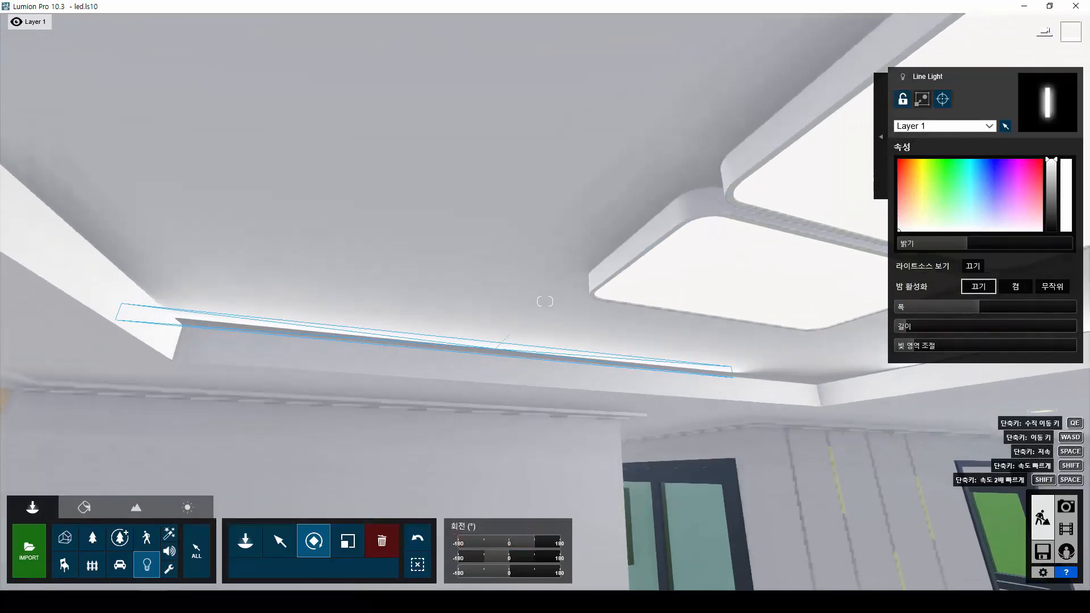
{"action": "left_click", "coordinate": [282, 540]}
{"action": "left_click", "coordinate": [294, 567]}
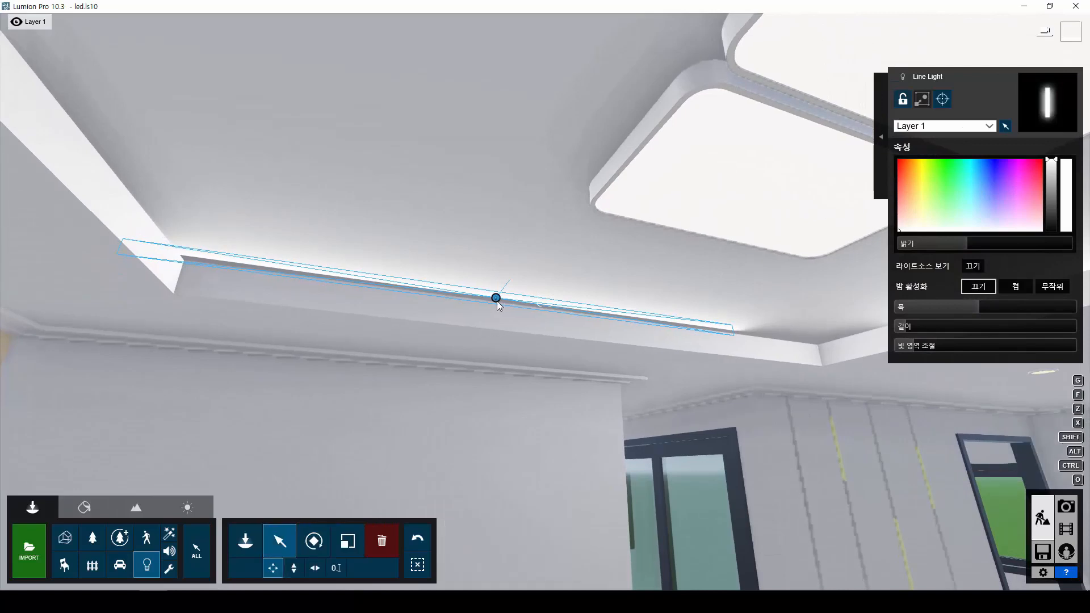
{"action": "left_click_drag", "start_coordinate": [498, 299], "coordinate": [564, 324]}
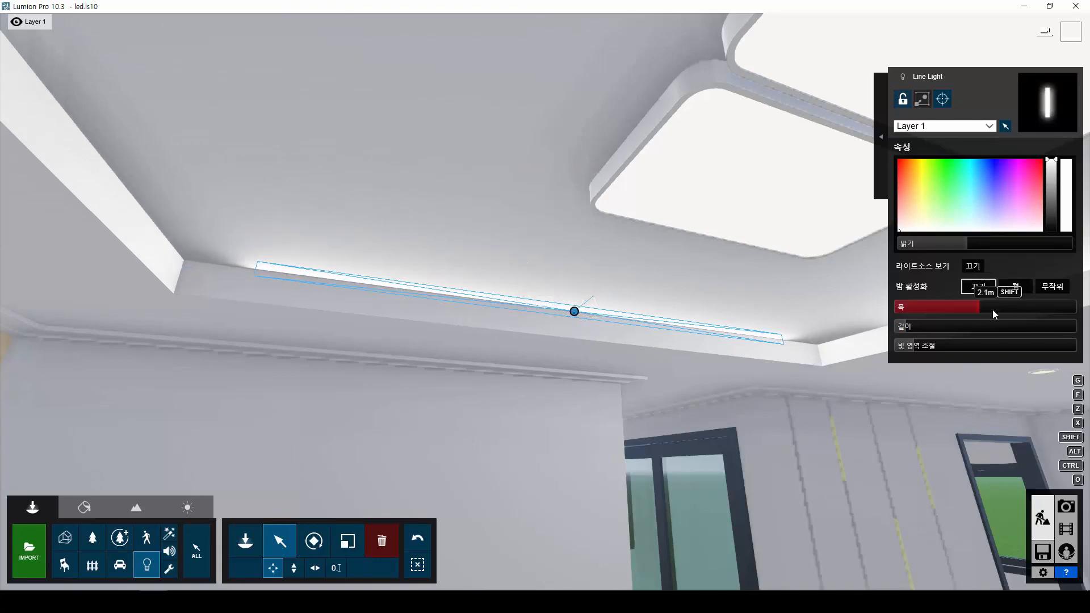
{"action": "left_click_drag", "start_coordinate": [982, 306], "coordinate": [986, 307]}
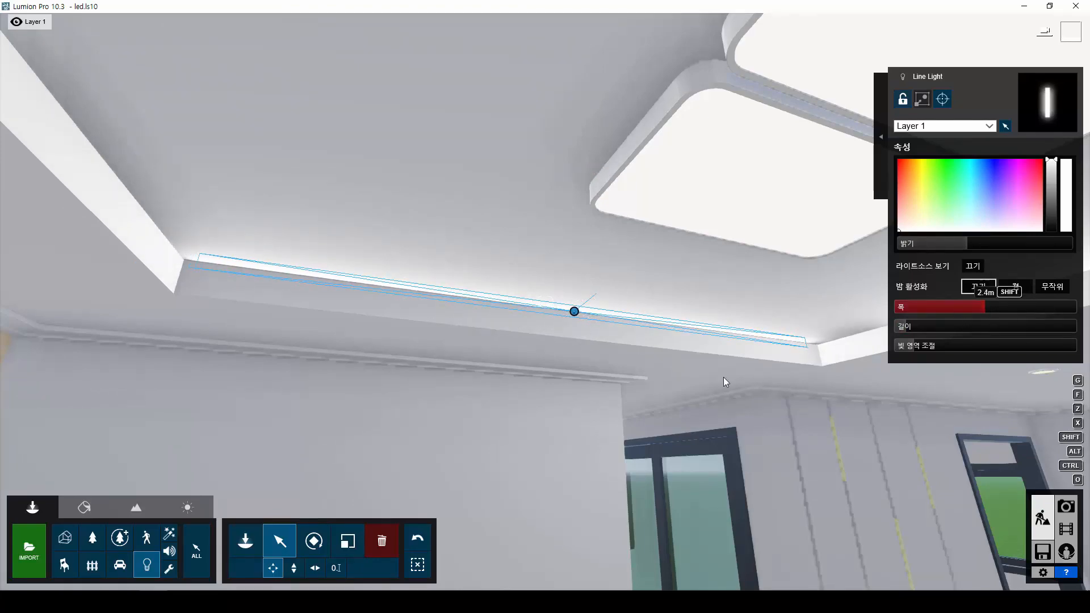
- Examine the indirect glow along both lit cove edges and their shared corner from several viewpoints in the room
{"action": "key", "text": "s"}
{"action": "right_click_drag", "start_coordinate": [723, 377], "coordinate": [829, 386]}
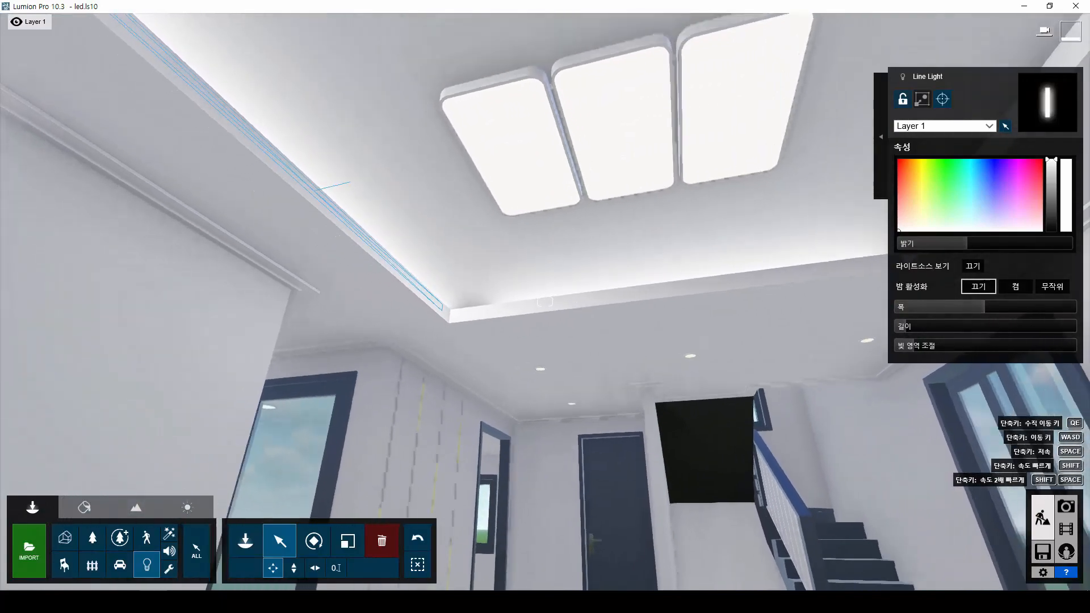
{"action": "key", "text": "w"}
{"action": "right_click_drag", "start_coordinate": [738, 335], "coordinate": [697, 357]}
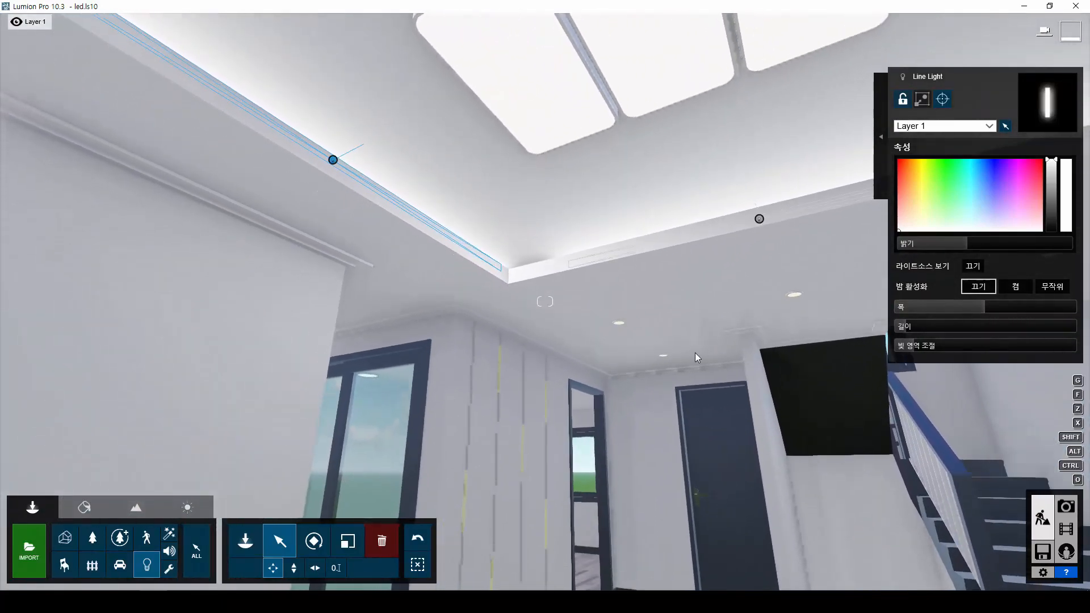
{"action": "scroll", "coordinate": [697, 353], "scroll_direction": "down", "scroll_amount": 3}
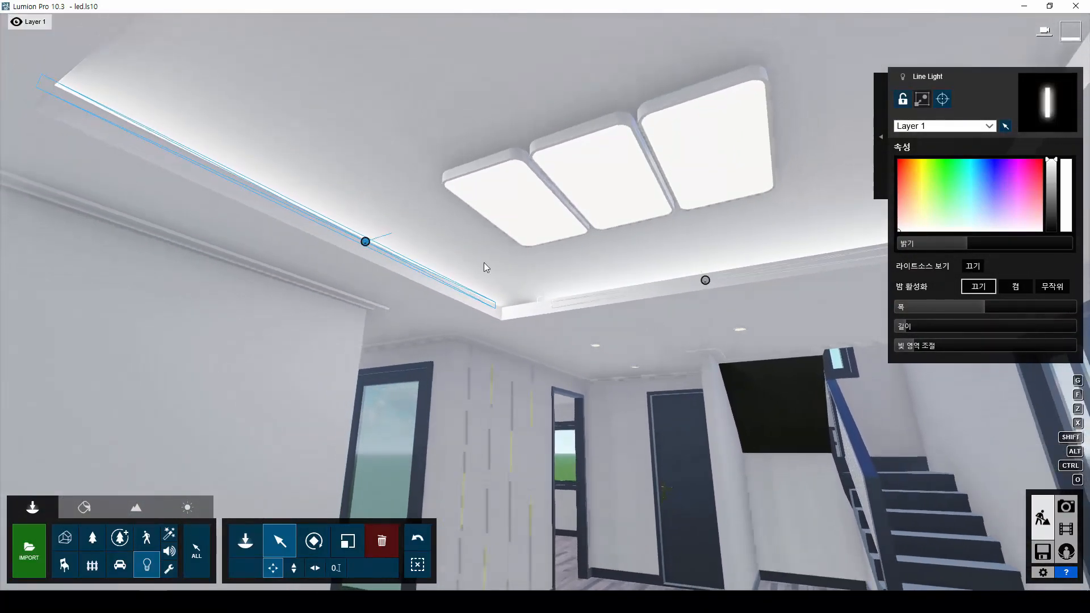
{"action": "scroll", "coordinate": [486, 263], "scroll_direction": "up", "scroll_amount": 3}
{"action": "scroll", "coordinate": [486, 263], "scroll_direction": "down", "scroll_amount": 3}
{"action": "scroll", "coordinate": [486, 264], "scroll_direction": "up", "scroll_amount": 3}
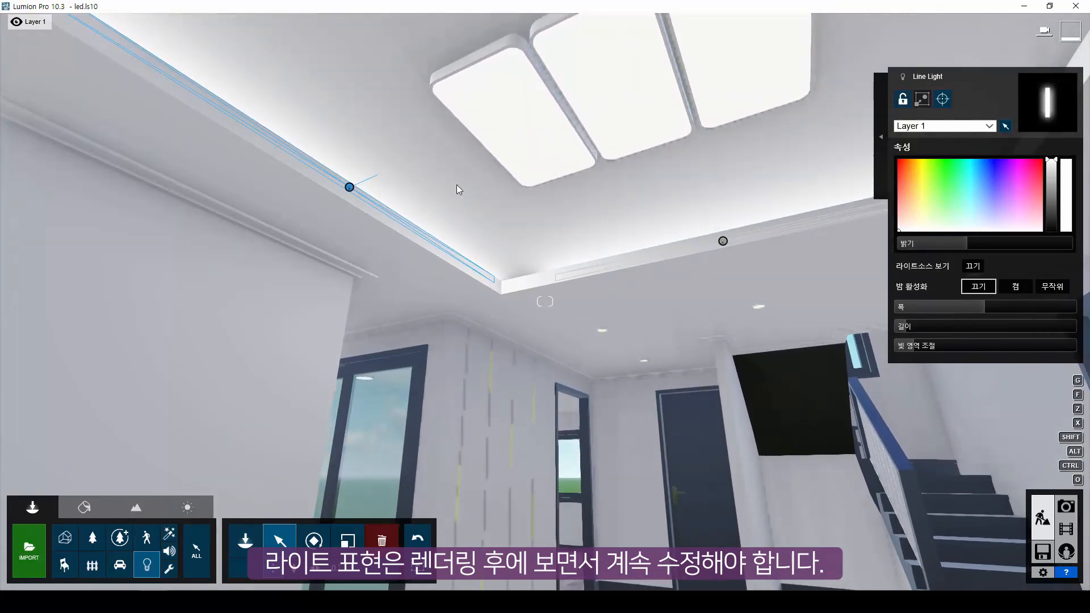
{"action": "right_click_drag", "start_coordinate": [653, 277], "coordinate": [679, 289]}
{"action": "scroll", "coordinate": [653, 284], "scroll_direction": "down", "scroll_amount": 3}
{"action": "scroll", "coordinate": [679, 289], "scroll_direction": "up", "scroll_amount": 2}
{"action": "scroll", "coordinate": [679, 288], "scroll_direction": "down", "scroll_amount": 1}
{"action": "scroll", "coordinate": [679, 288], "scroll_direction": "up", "scroll_amount": 1}
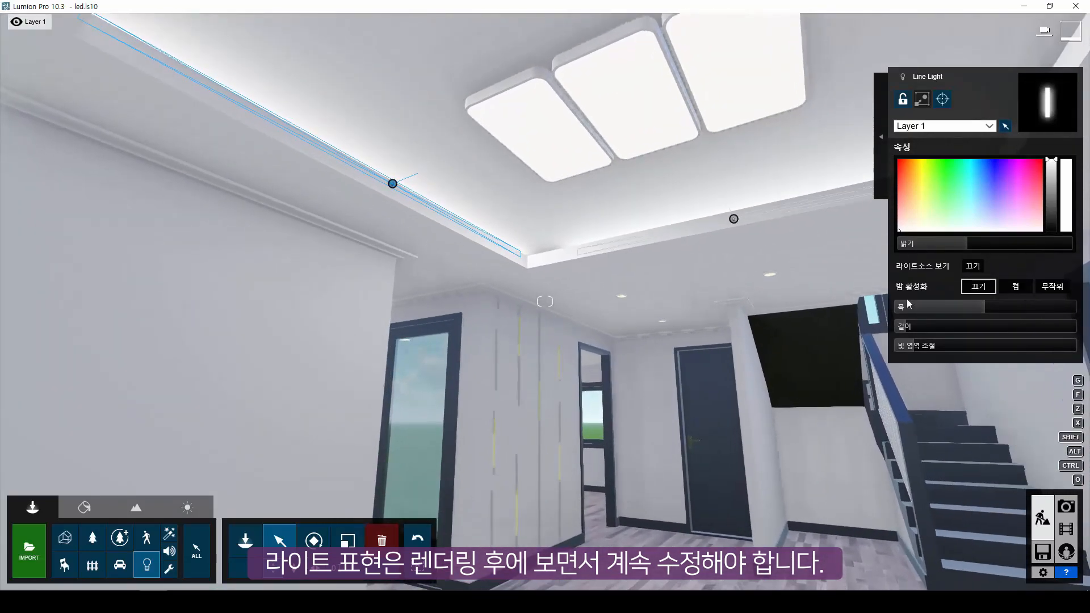
- Compare the brightness settings of the two cove Line Lights
{"action": "mouse_move", "coordinate": [965, 242]}
{"action": "key", "text": "d"}
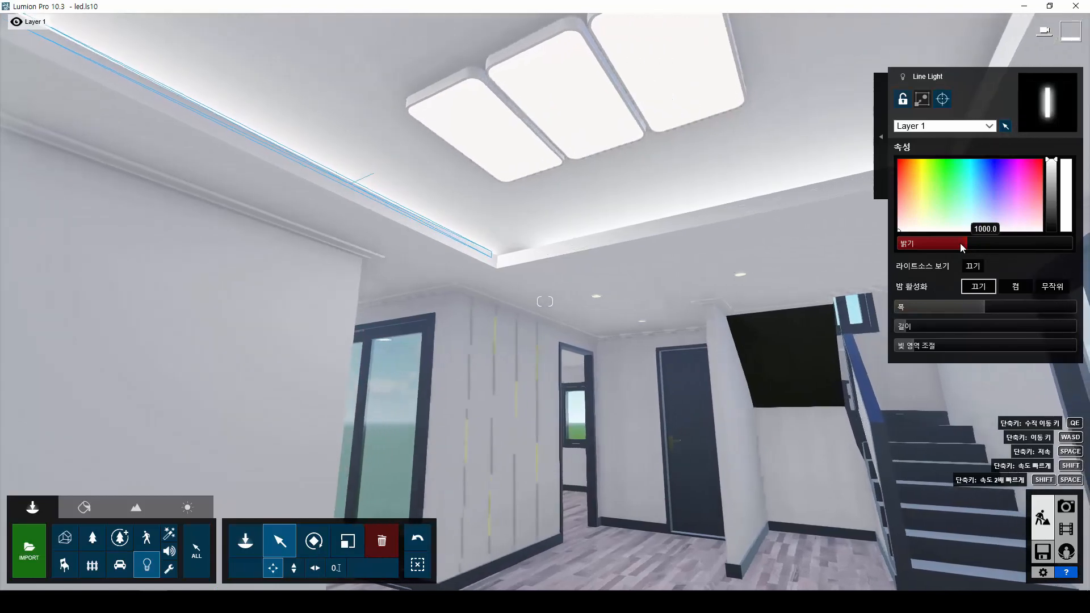
{"action": "left_click", "coordinate": [696, 218]}
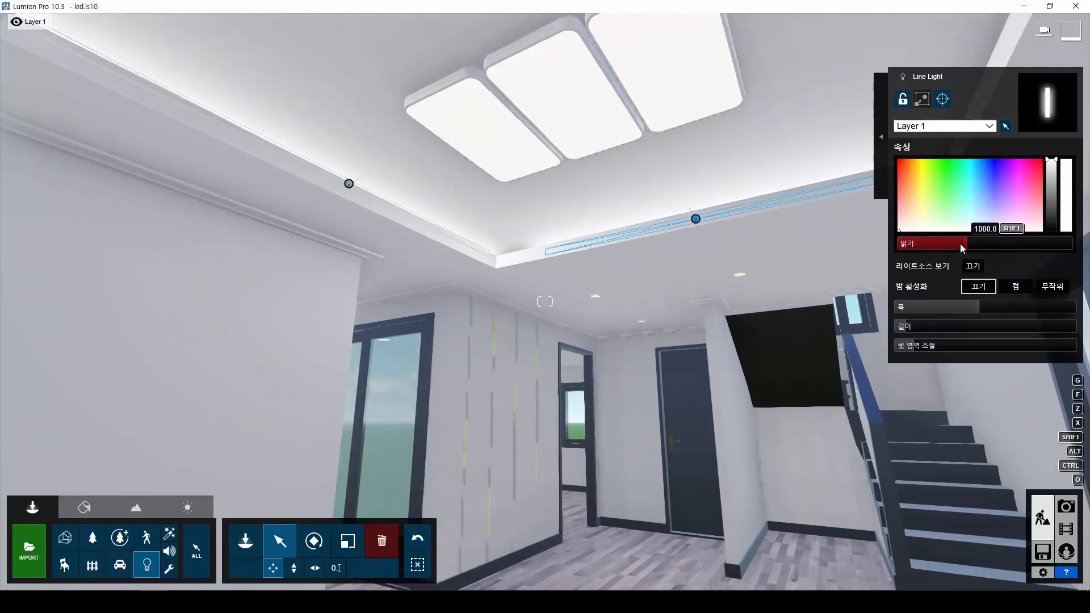
{"action": "left_click", "coordinate": [348, 183]}
{"action": "mouse_move", "coordinate": [993, 242]}
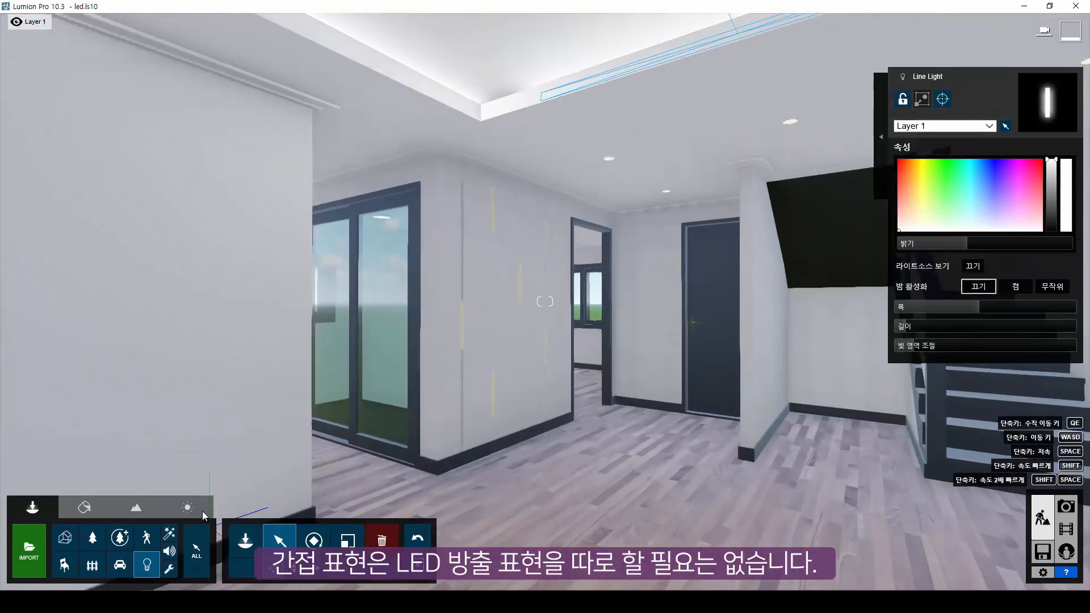
- Switch to material editing and open the material of the glowing faces on the three ceiling LED panels
{"action": "left_click", "coordinate": [84, 506]}
{"action": "key", "text": "s"}
{"action": "right_click_drag", "start_coordinate": [545, 302], "coordinate": [559, 190]}
{"action": "key", "text": "w"}
{"action": "key", "text": "s"}
{"action": "key", "text": "a"}
{"action": "key", "text": "d"}
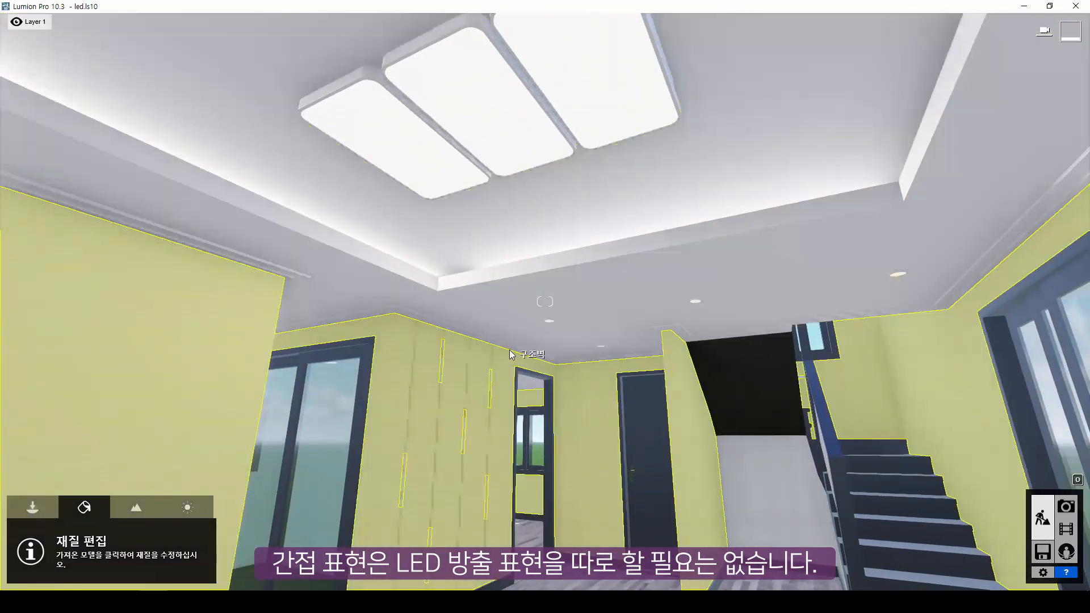
{"action": "right_click_drag", "start_coordinate": [509, 350], "coordinate": [517, 373]}
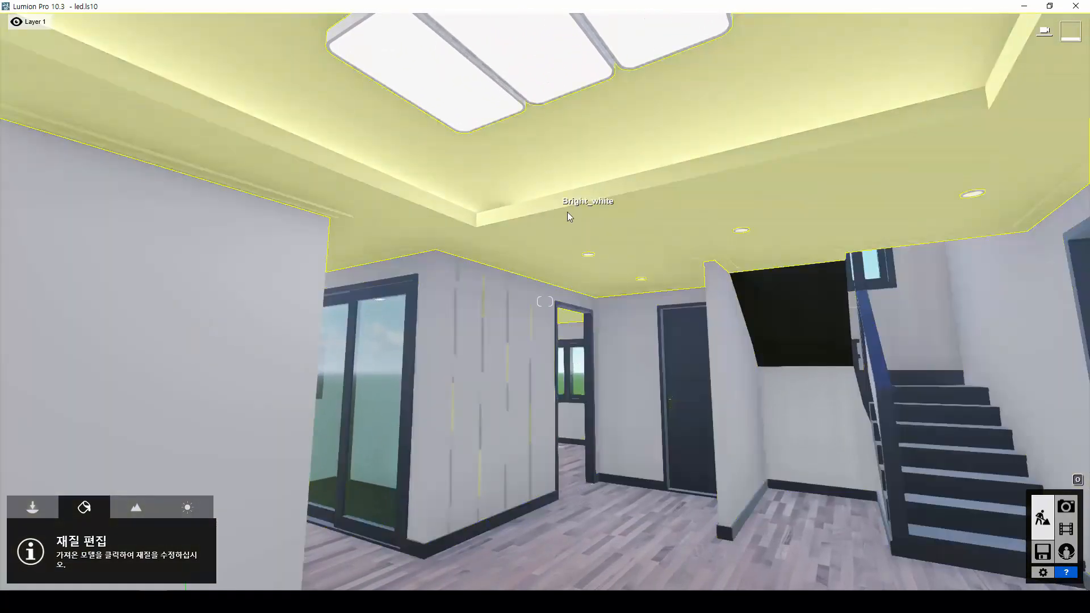
{"action": "right_click_drag", "start_coordinate": [569, 227], "coordinate": [552, 214]}
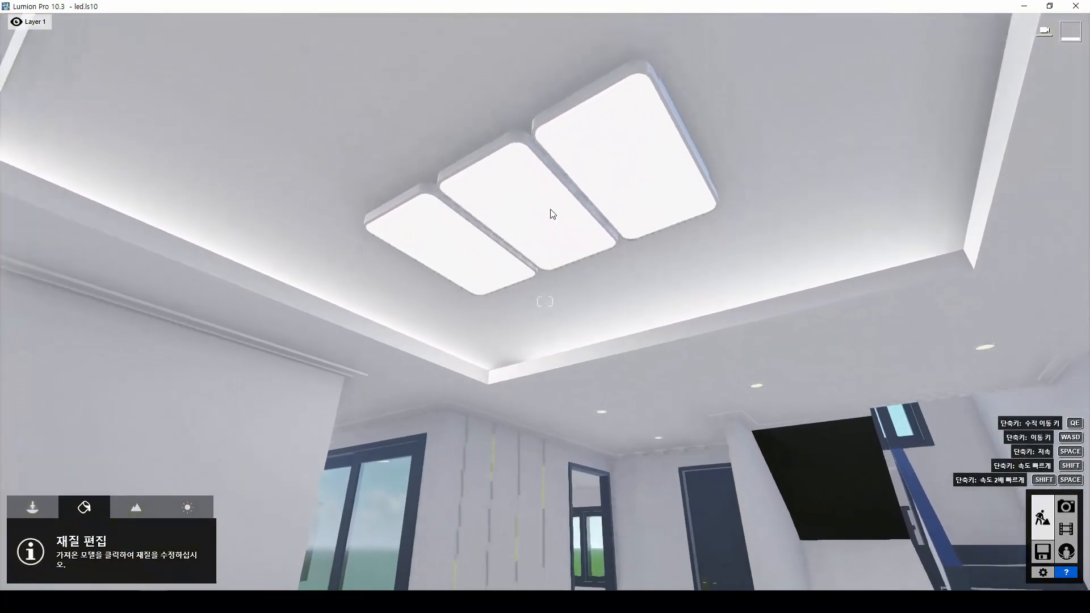
{"action": "left_click", "coordinate": [523, 216]}
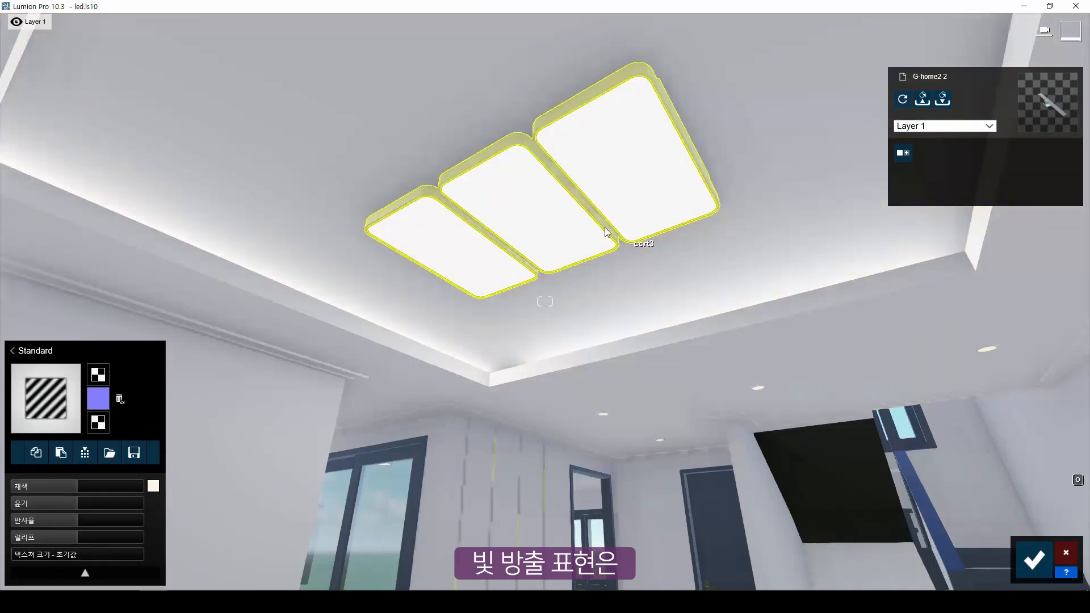
- Expand the LED panel material's extended settings and inspect its emissive value
{"action": "left_click", "coordinate": [85, 573]}
{"action": "left_click", "coordinate": [99, 485]}
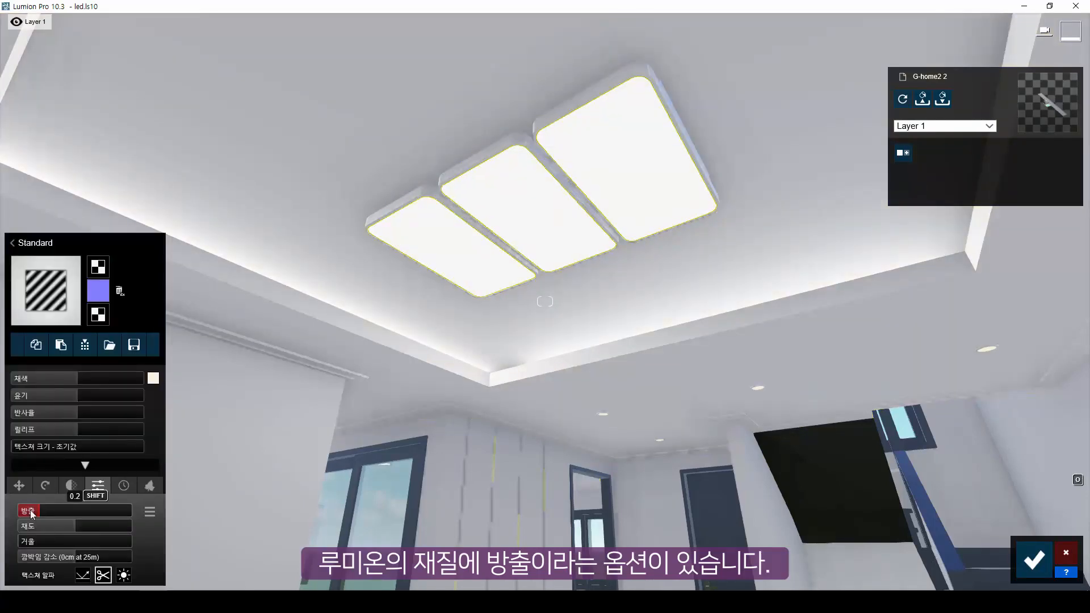
{"action": "mouse_move", "coordinate": [39, 510]}
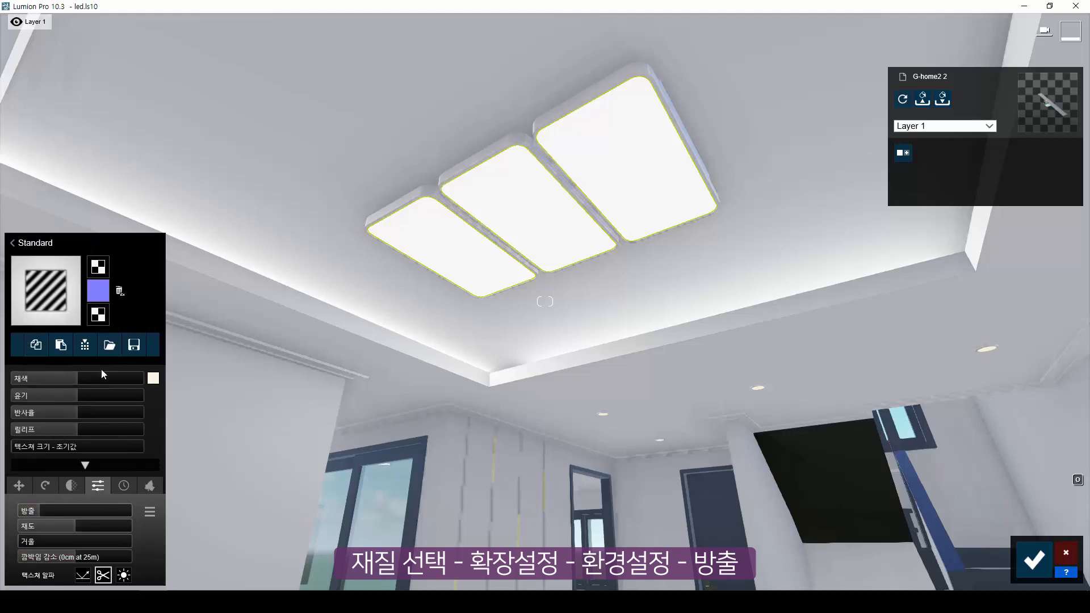
{"action": "left_click", "coordinate": [84, 467]}
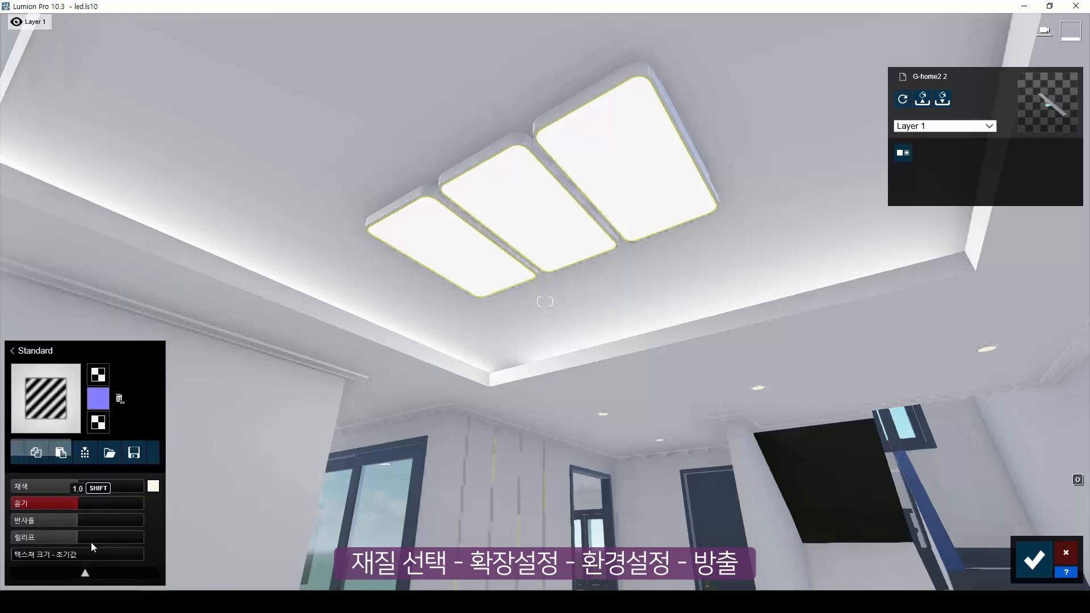
{"action": "left_click", "coordinate": [85, 574]}
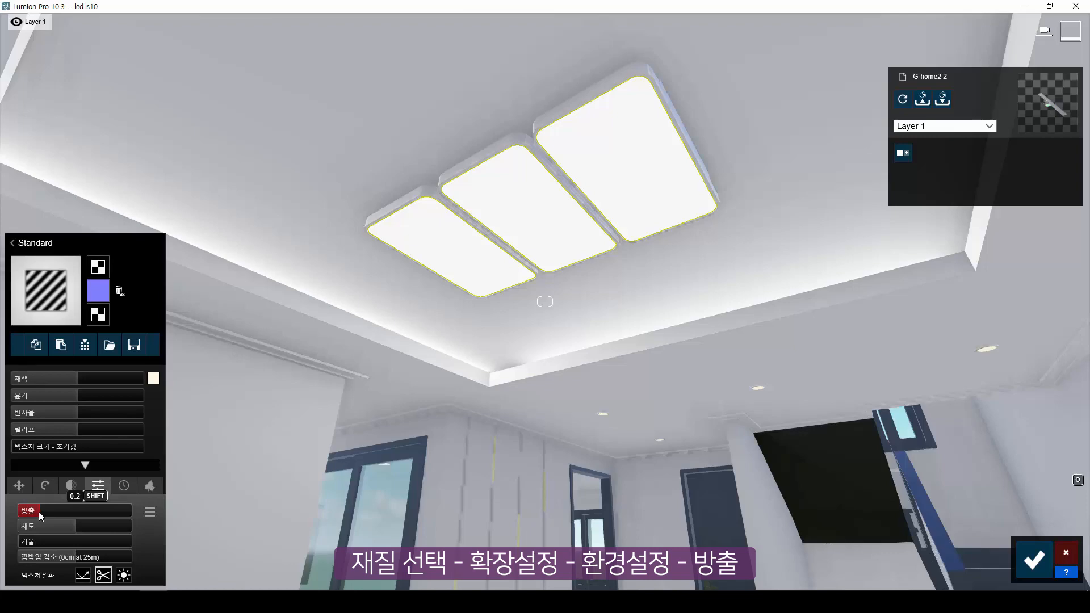
- Try a high emissive value of about 207 on the LED panel material, and bring it back down to a low value
{"action": "left_click_drag", "start_coordinate": [39, 512], "coordinate": [104, 516]}
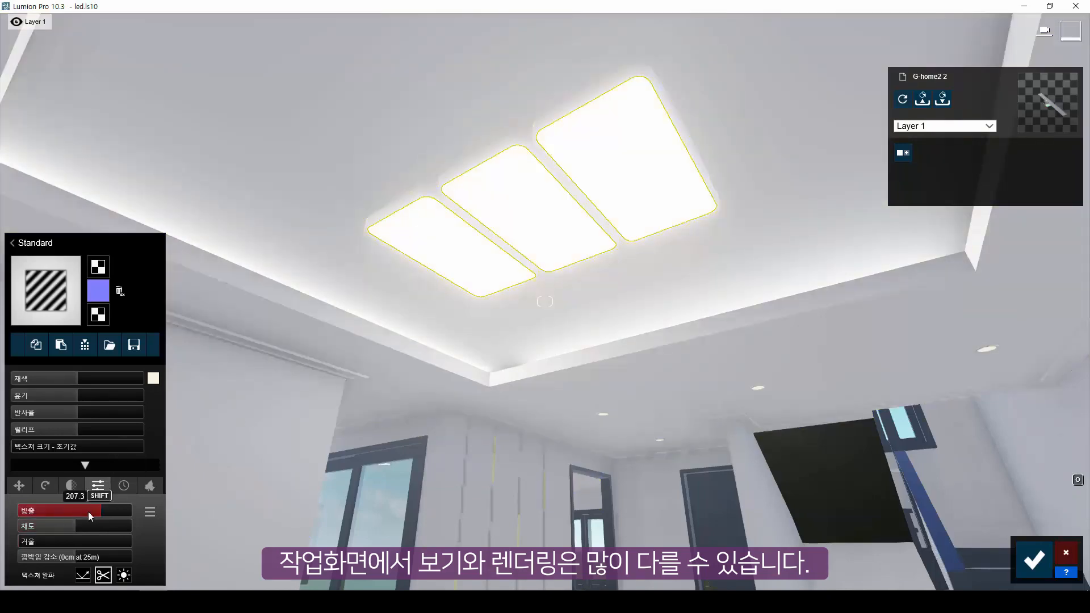
{"action": "left_click", "coordinate": [98, 512]}
{"action": "left_click_drag", "start_coordinate": [96, 509], "coordinate": [39, 512]}
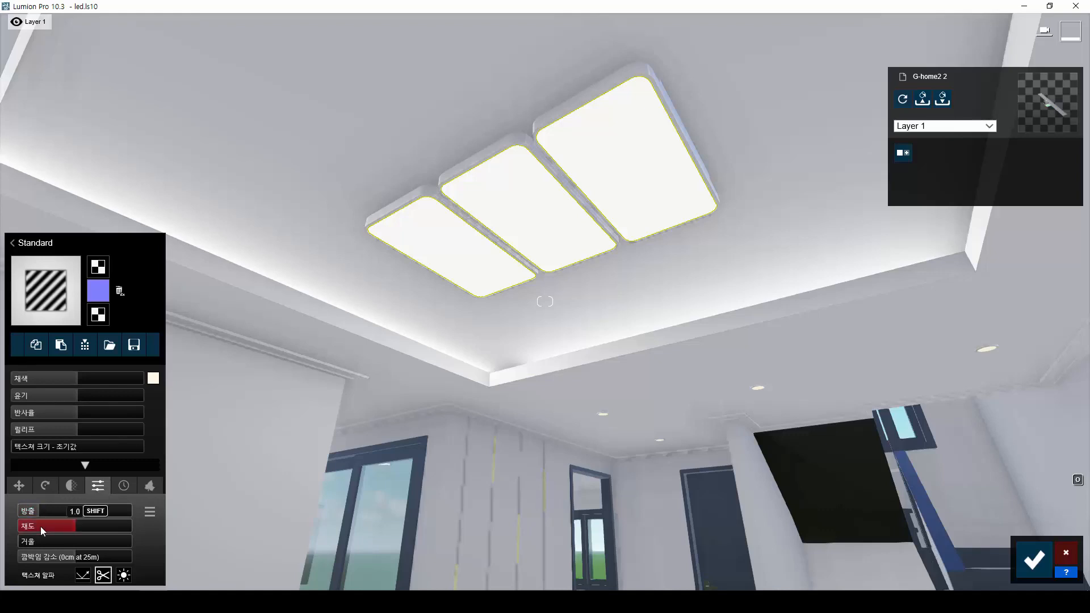
- Raise the LED panel material's emissive value slightly above 55 while checking the glow around the three panels
{"action": "left_click_drag", "start_coordinate": [46, 510], "coordinate": [83, 506]}
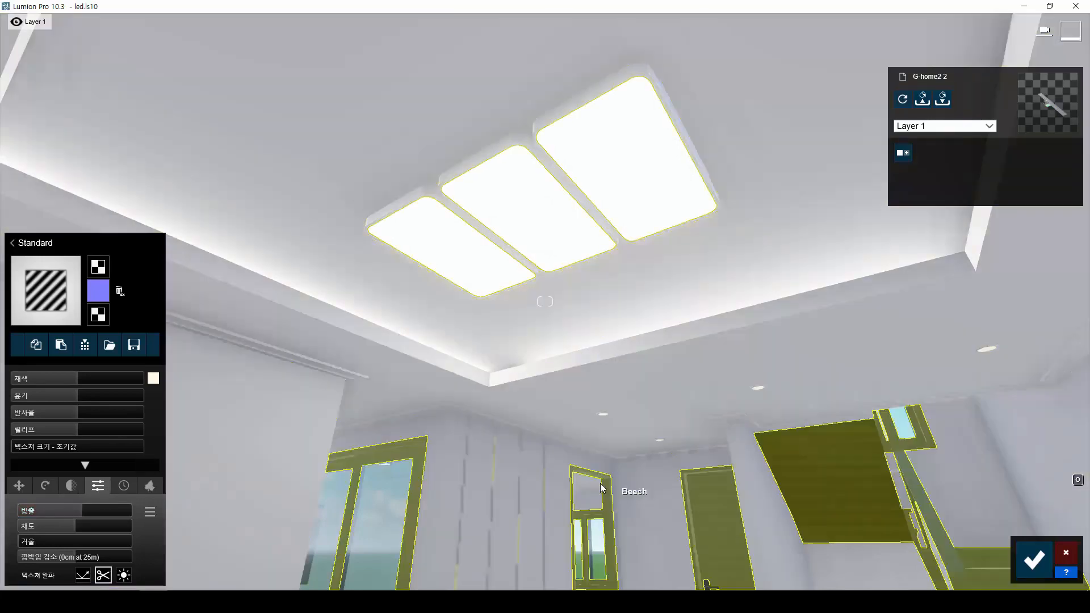
{"action": "right_click_drag", "start_coordinate": [600, 482], "coordinate": [606, 486]}
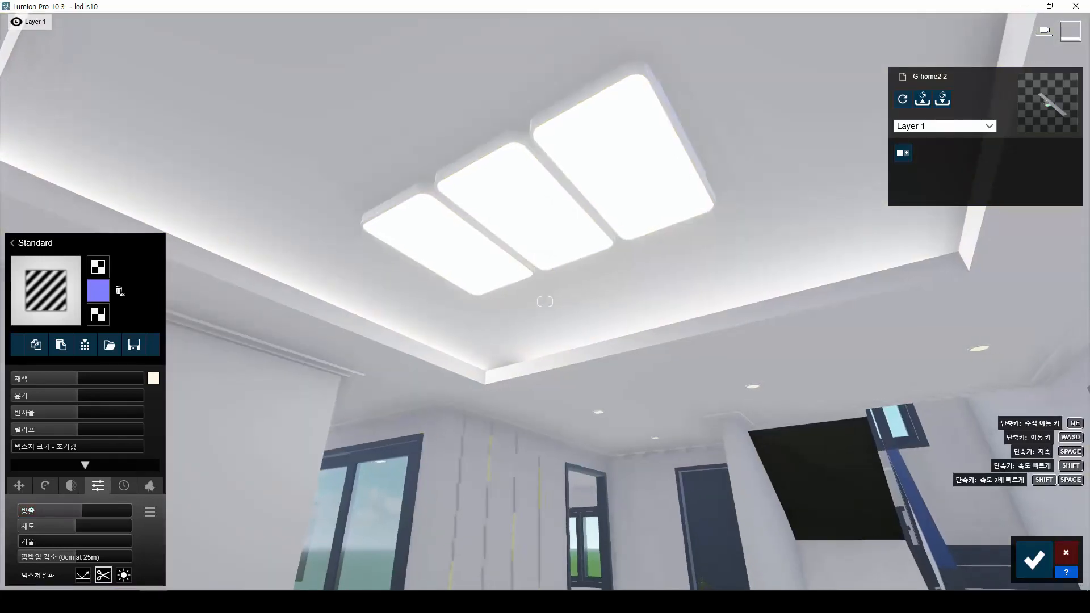
{"action": "right_click_drag", "start_coordinate": [545, 302], "coordinate": [545, 307]}
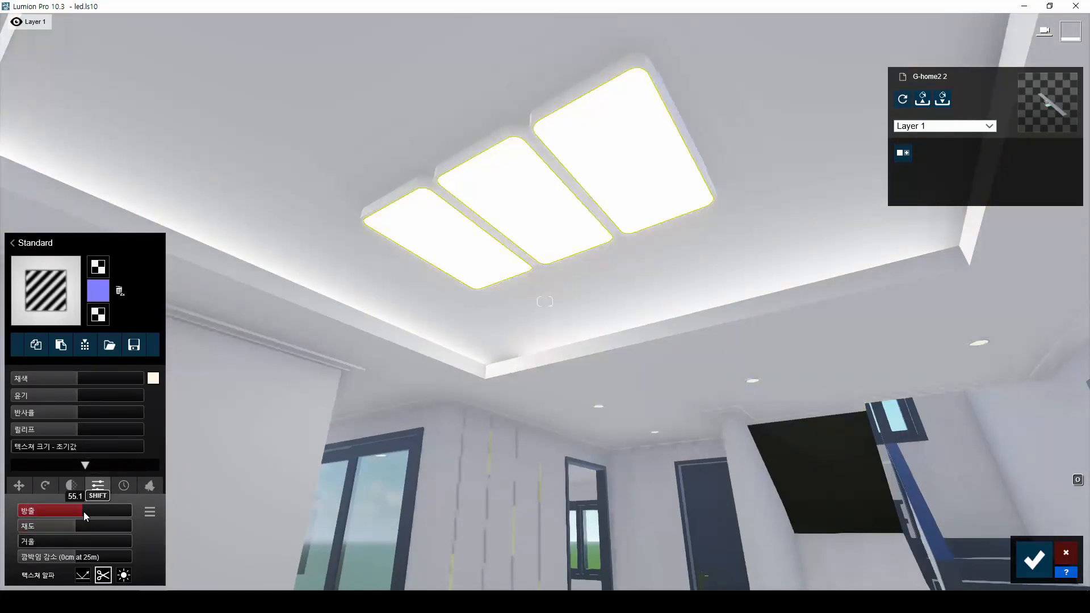
{"action": "left_click_drag", "start_coordinate": [84, 512], "coordinate": [93, 514]}
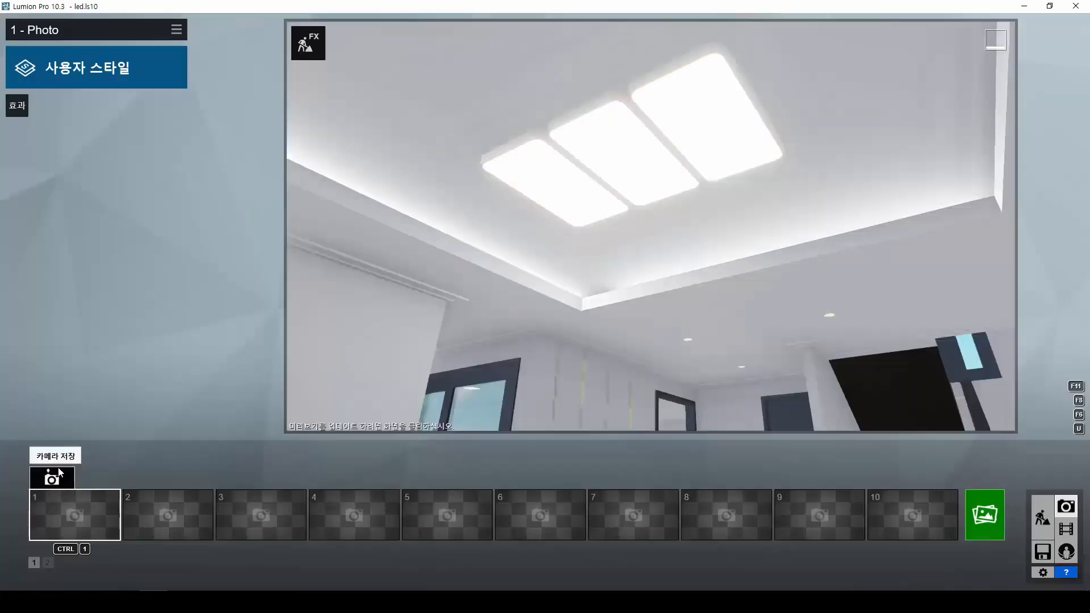
- Store the ceiling view as the first photo and apply the interior style (내부) to it
{"action": "left_click", "coordinate": [52, 478]}
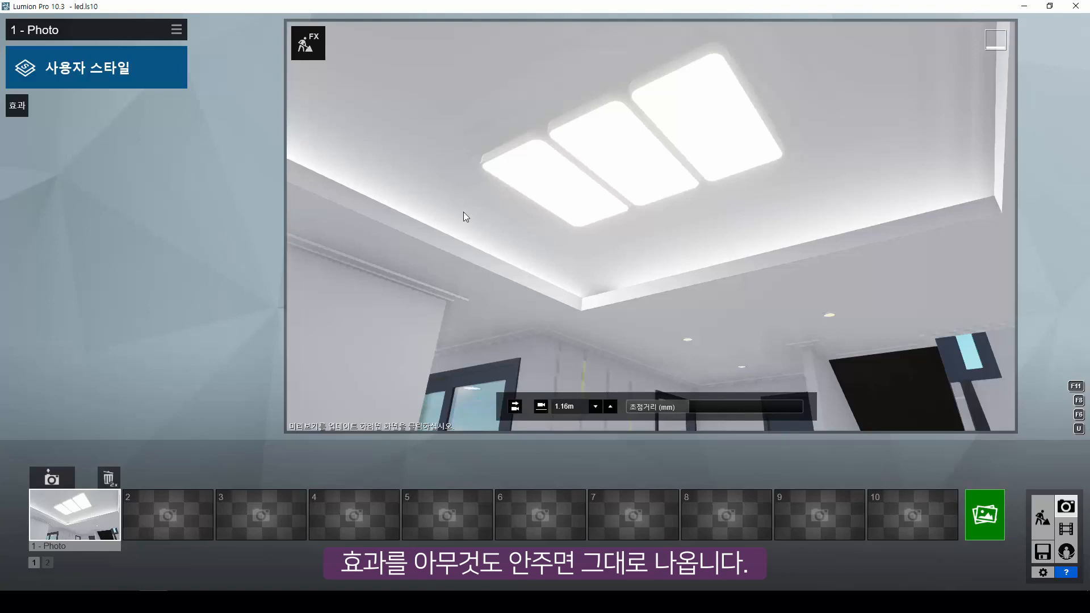
{"action": "left_click", "coordinate": [95, 71]}
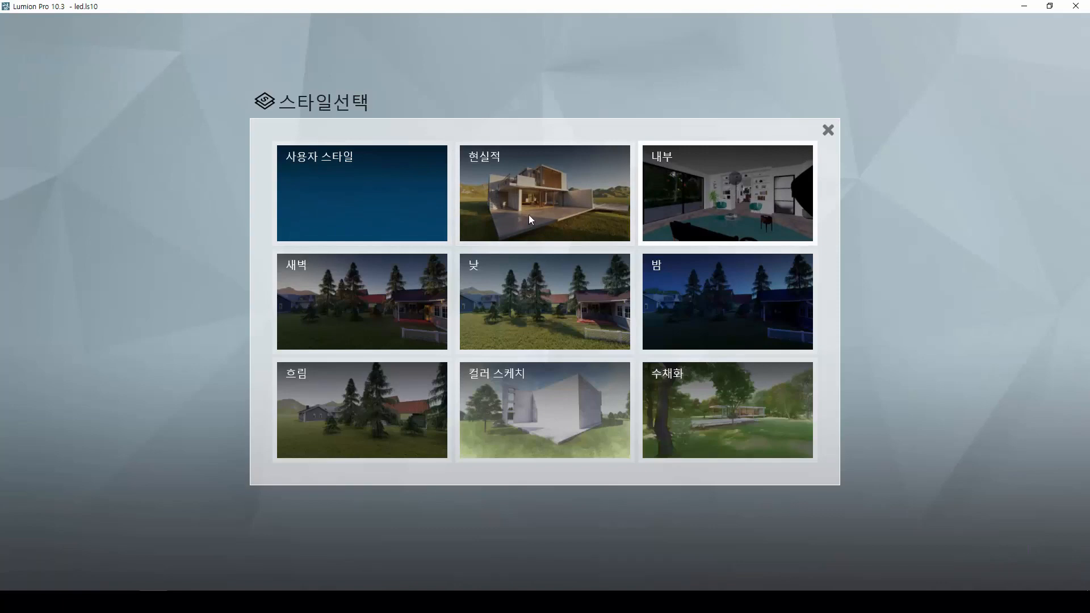
{"action": "left_click", "coordinate": [734, 199]}
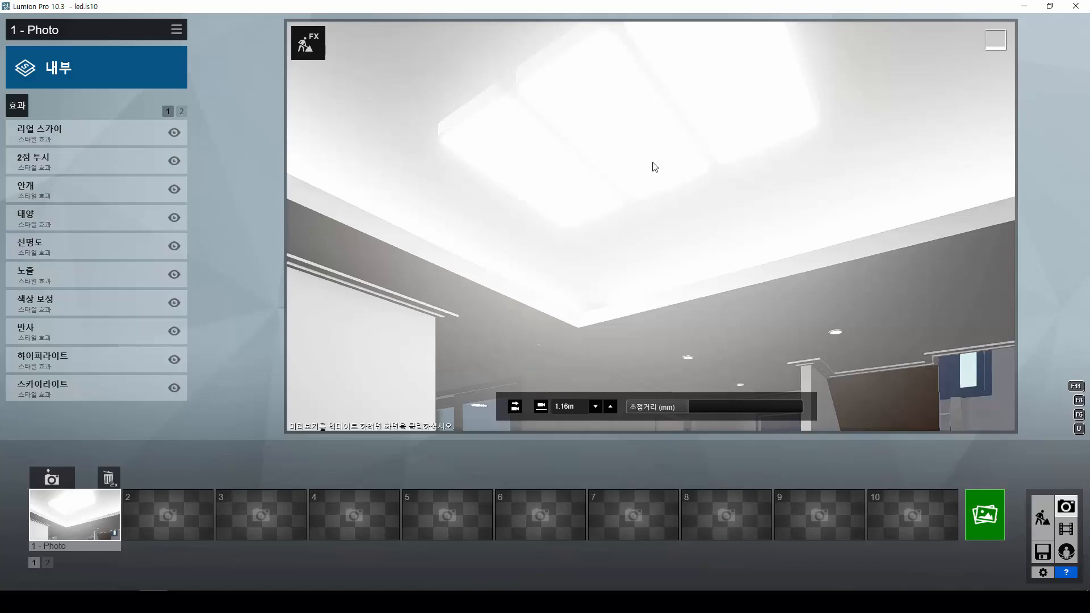
- Reduce the LED panel material's emissive value to a low level, save the change, and recall the first photo's camera view
{"action": "left_click", "coordinate": [1043, 517]}
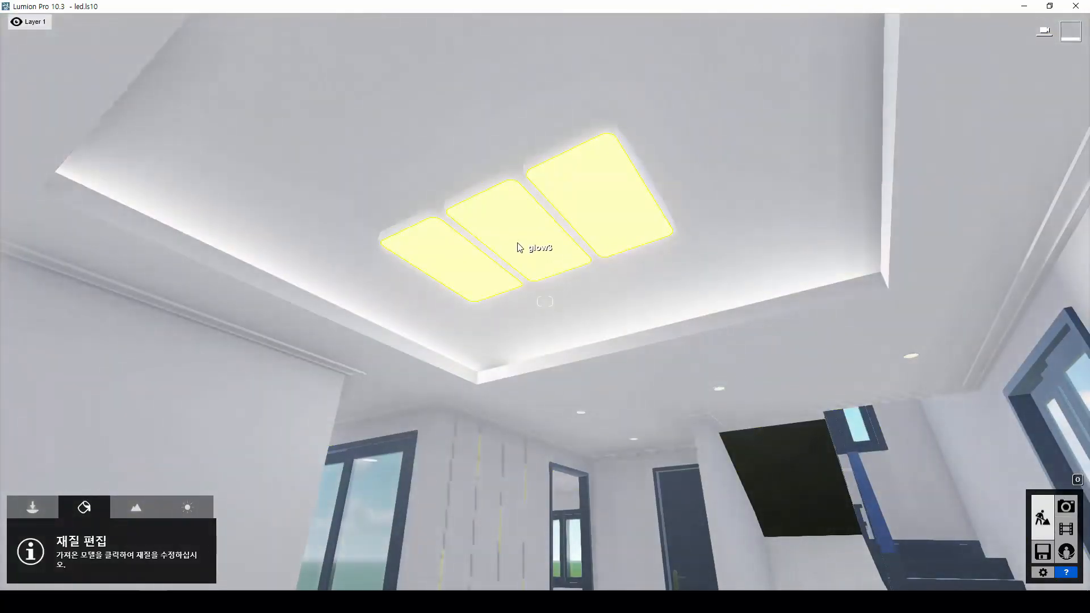
{"action": "left_click", "coordinate": [519, 247]}
{"action": "left_click_drag", "start_coordinate": [69, 510], "coordinate": [53, 511]}
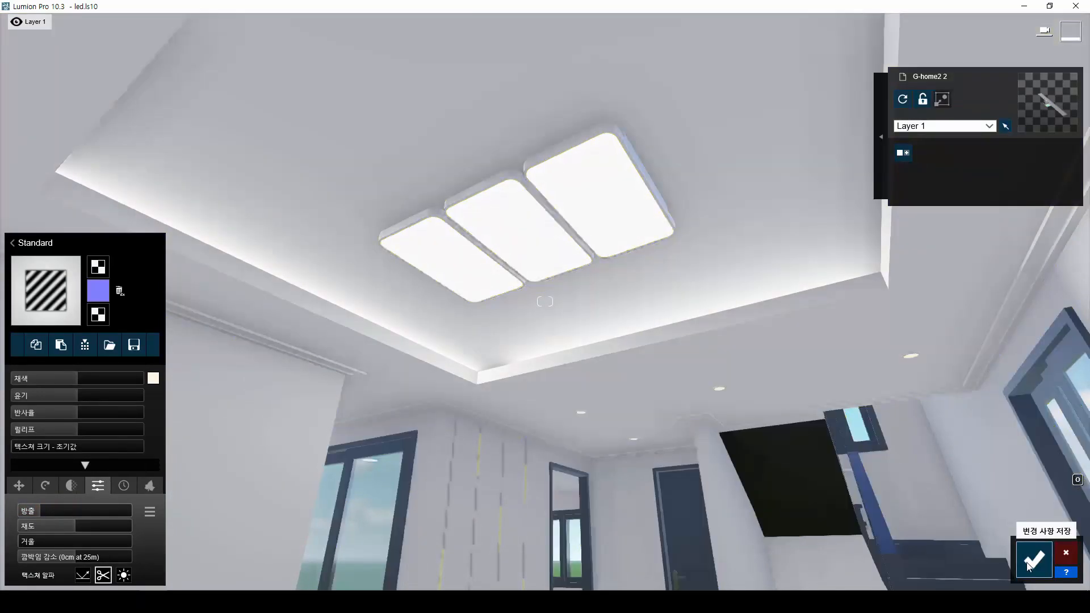
{"action": "left_click", "coordinate": [1033, 561]}
{"action": "left_click", "coordinate": [1067, 507]}
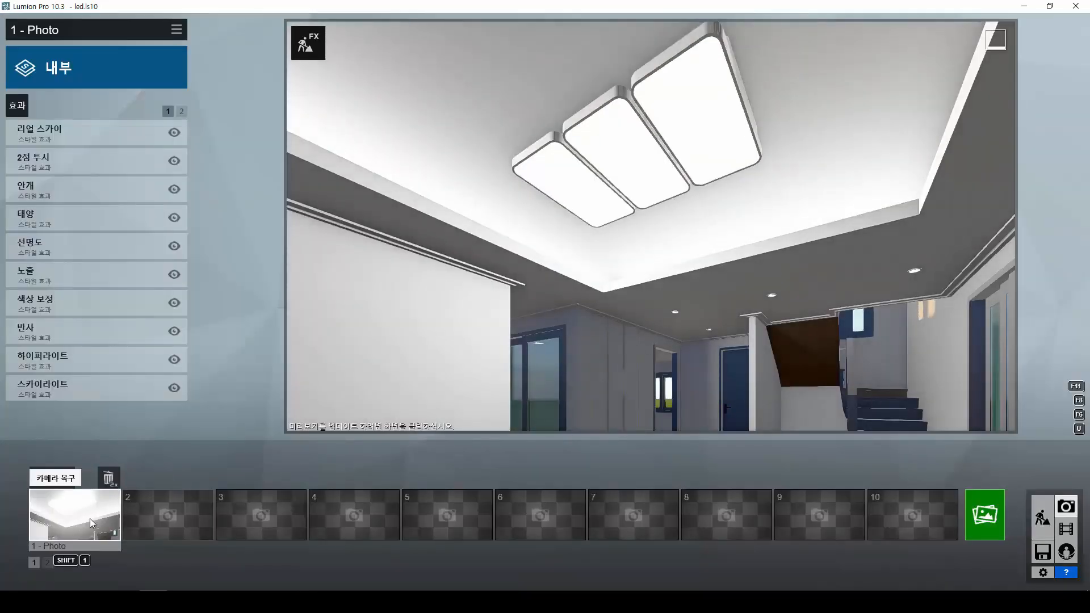
{"action": "left_click", "coordinate": [89, 518]}
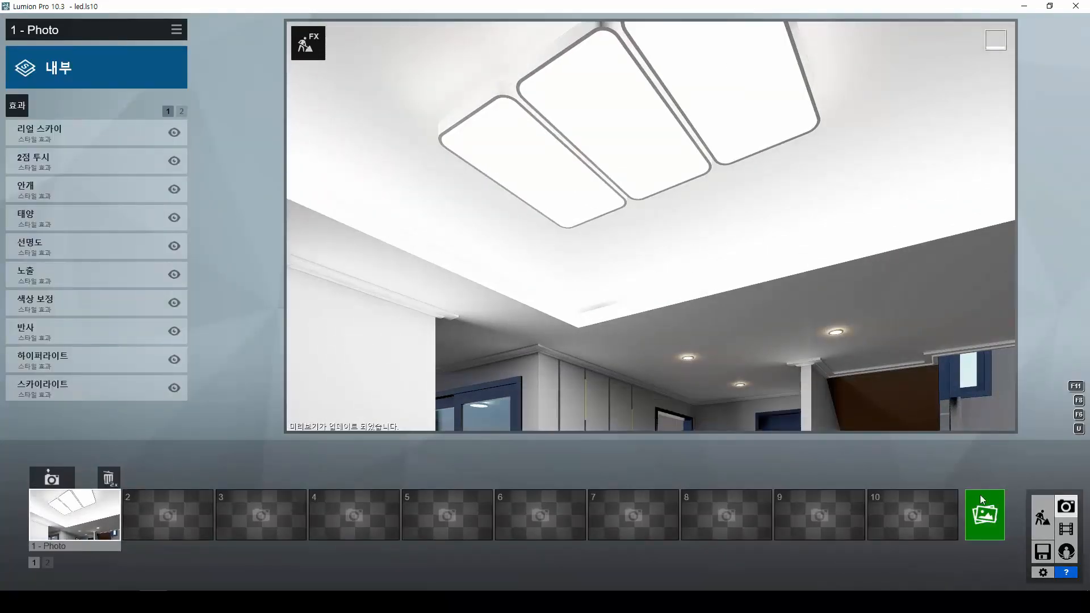
- Return to the scene, reopen the LED panel material and set its emissive value to 0.2
{"action": "left_click", "coordinate": [1043, 517]}
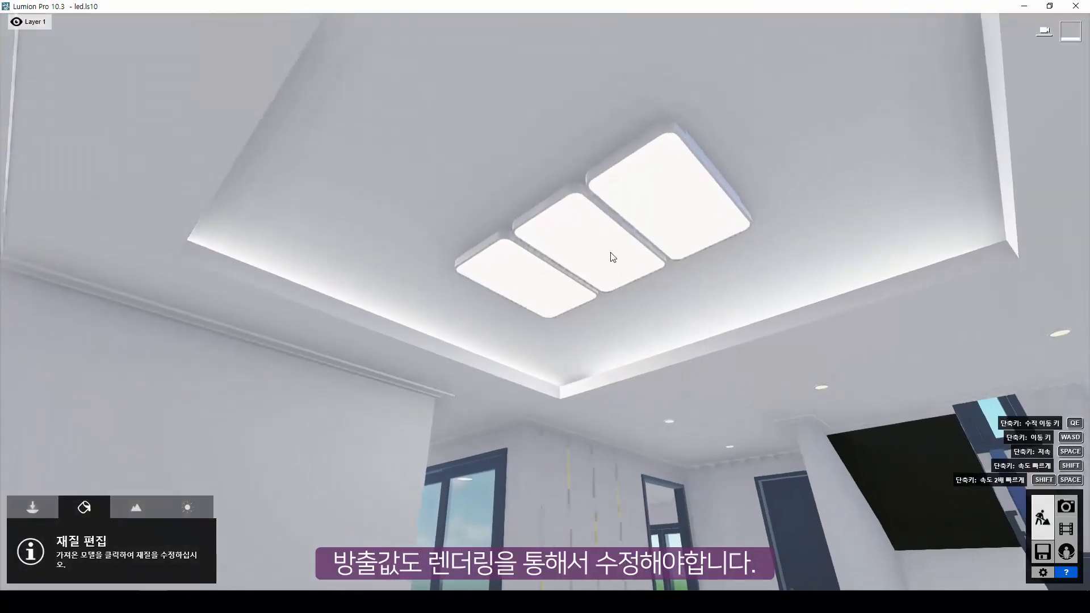
{"action": "left_click", "coordinate": [606, 245]}
{"action": "right_click_drag", "start_coordinate": [748, 306], "coordinate": [823, 321]}
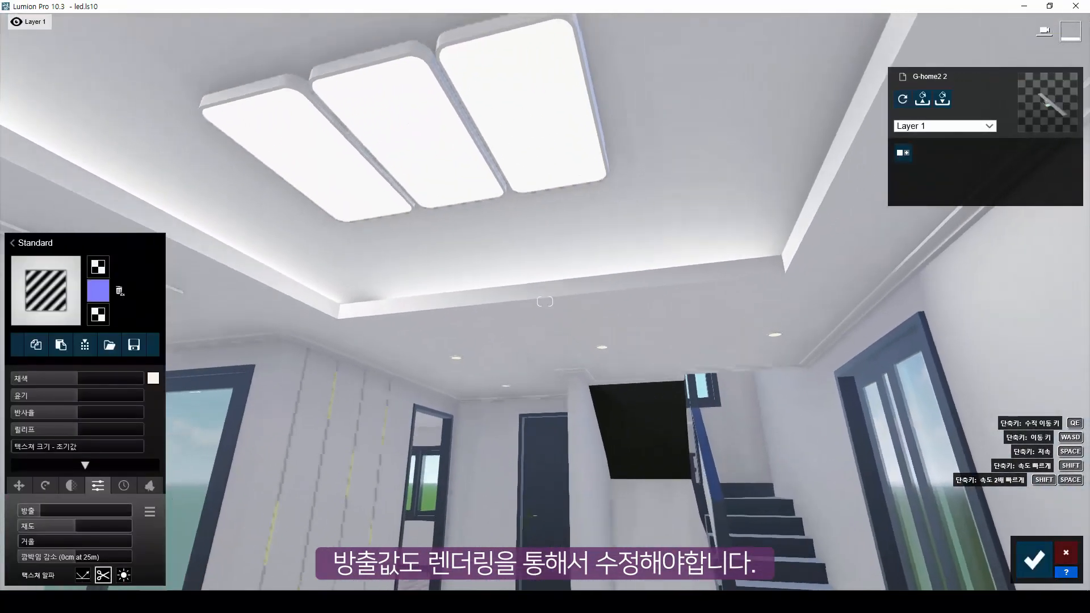
{"action": "left_click", "coordinate": [46, 514]}
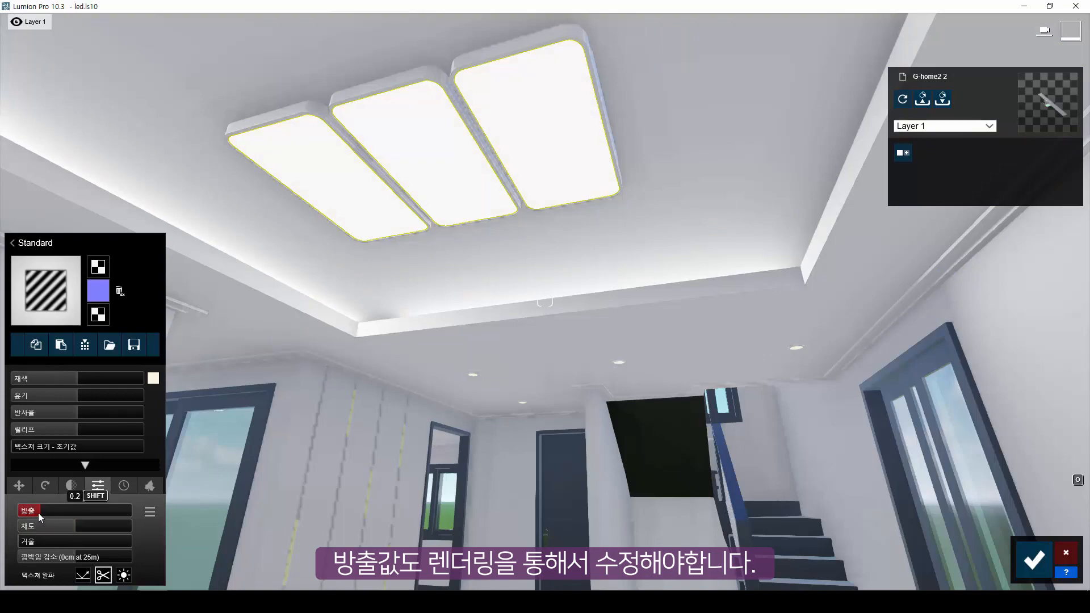
- Open the material of the recessed ceiling downlights near the grooved wall and inspect its emissive setting and colour
{"action": "right_click_drag", "start_coordinate": [651, 332], "coordinate": [621, 355]}
{"action": "key", "text": "w"}
{"action": "left_click", "coordinate": [596, 130]}
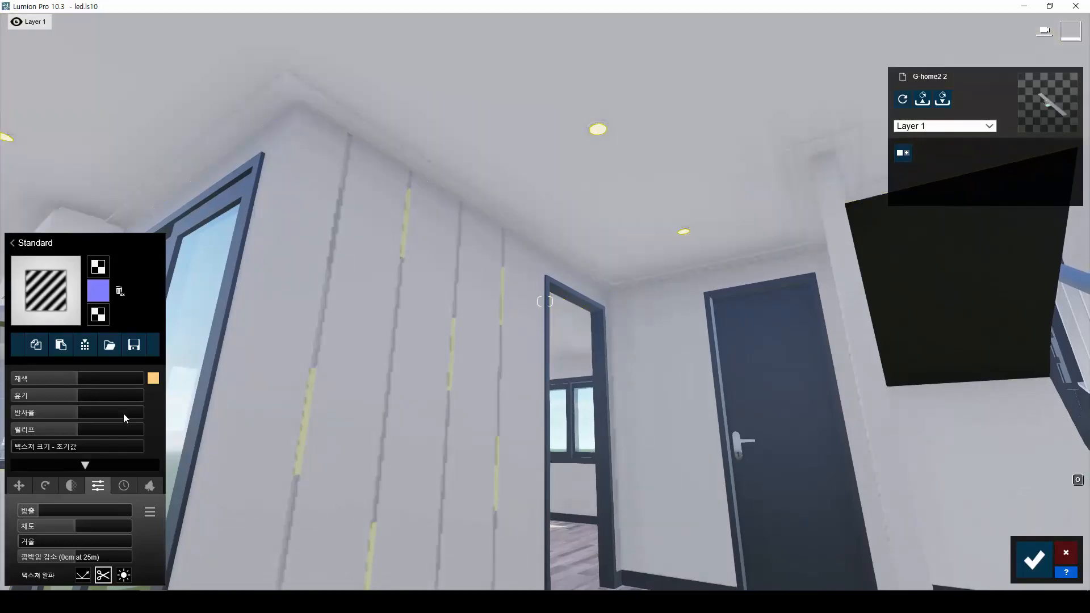
{"action": "right_click_drag", "start_coordinate": [316, 455], "coordinate": [360, 396]}
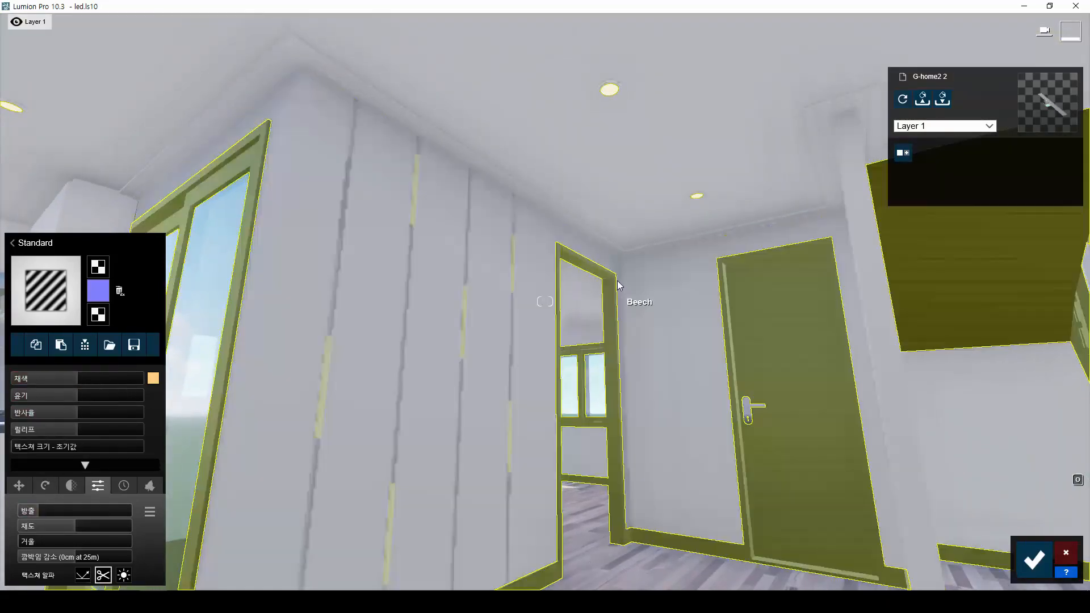
{"action": "right_click_drag", "start_coordinate": [617, 285], "coordinate": [603, 219]}
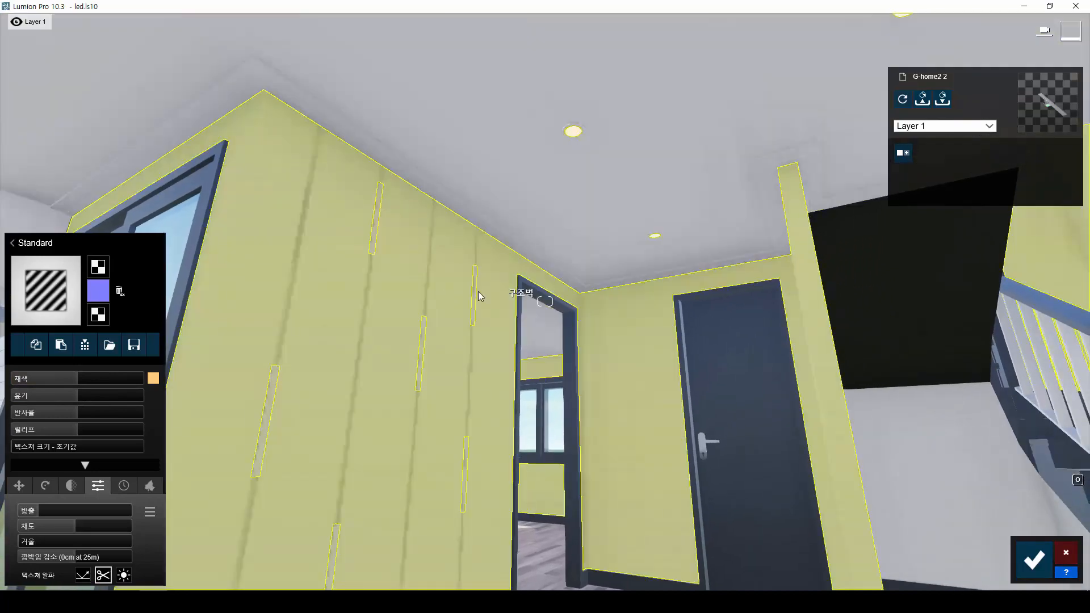
- Select the thin light strips in the grooved wall and assign them the Standard material
{"action": "right_click_drag", "start_coordinate": [421, 260], "coordinate": [372, 327]}
{"action": "left_click", "coordinate": [414, 223]}
{"action": "right_click_drag", "start_coordinate": [687, 323], "coordinate": [687, 261]}
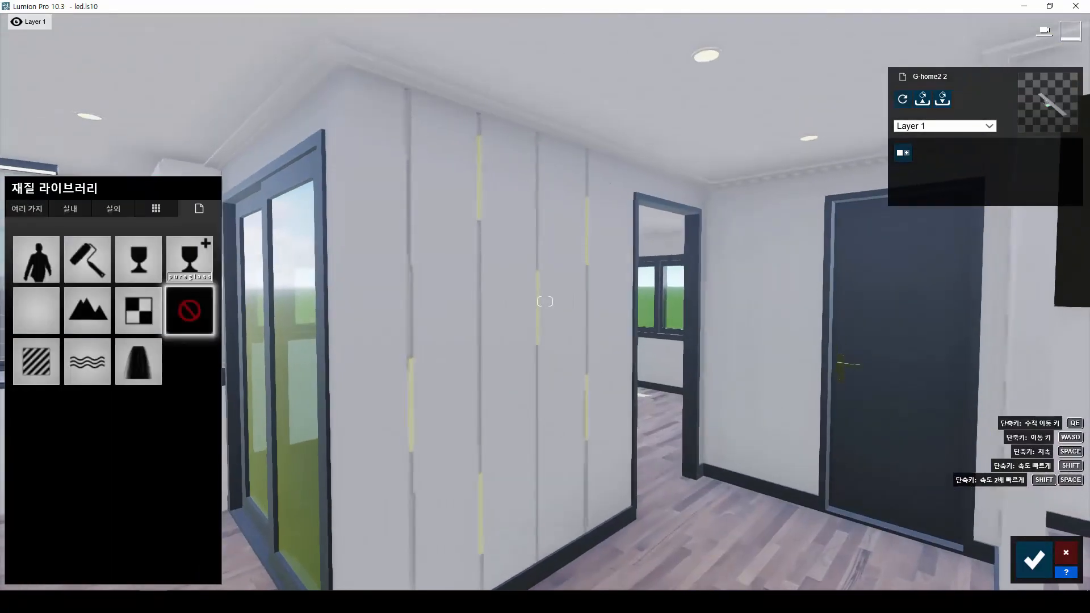
{"action": "right_click_drag", "start_coordinate": [511, 392], "coordinate": [512, 411]}
{"action": "key", "text": "w"}
{"action": "right_click_drag", "start_coordinate": [603, 461], "coordinate": [560, 462]}
{"action": "key", "text": "a"}
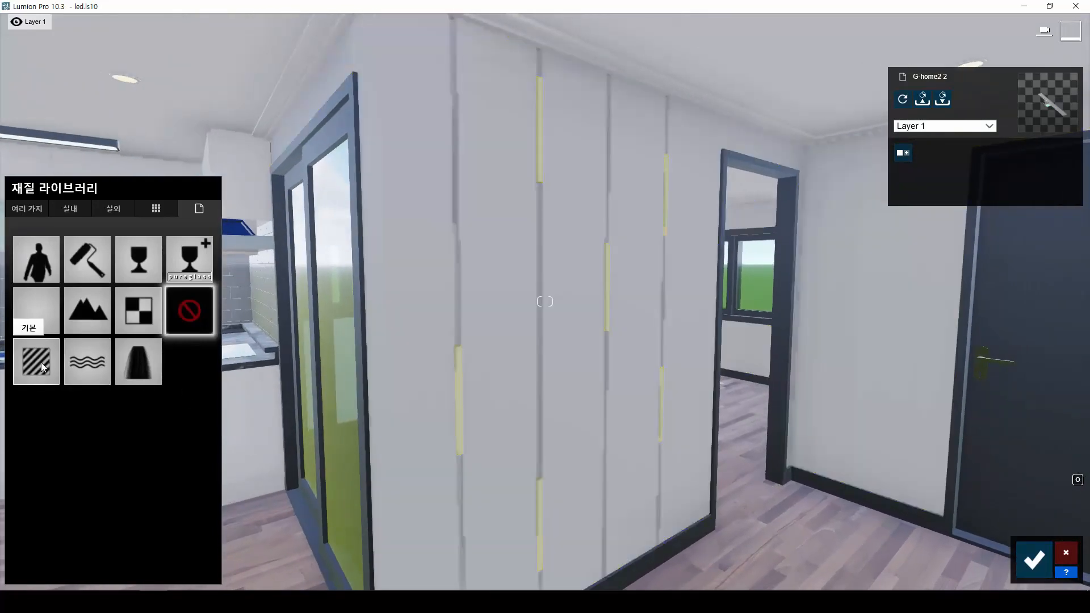
{"action": "left_click", "coordinate": [35, 362]}
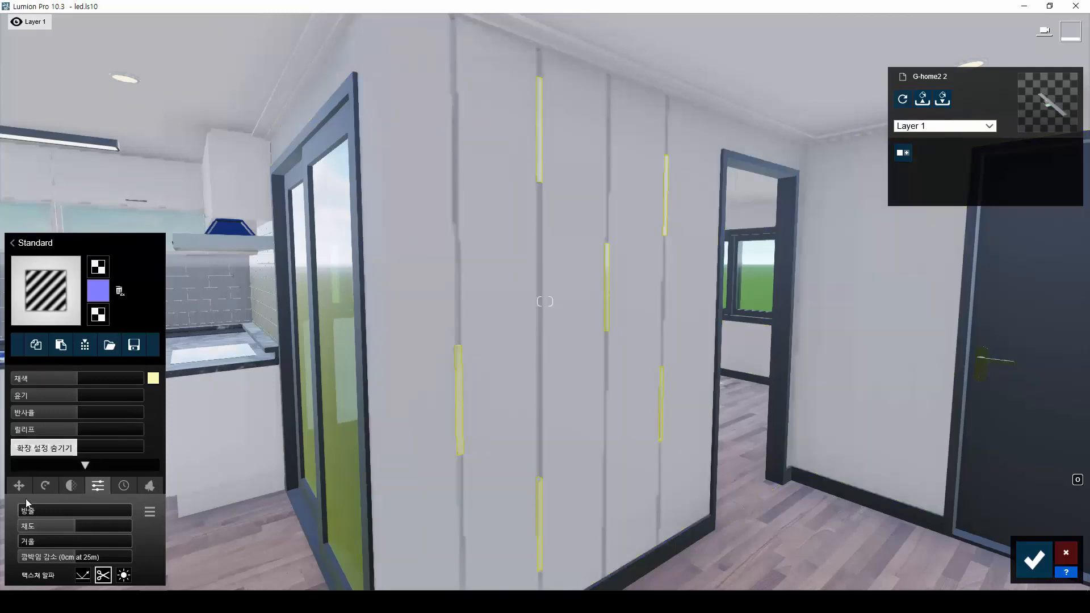
- Set the wall strips' emissive value to 0.2, change their colour to a light warm orange, and save the material changes
{"action": "left_click_drag", "start_coordinate": [20, 515], "coordinate": [38, 517]}
{"action": "left_click", "coordinate": [153, 378]}
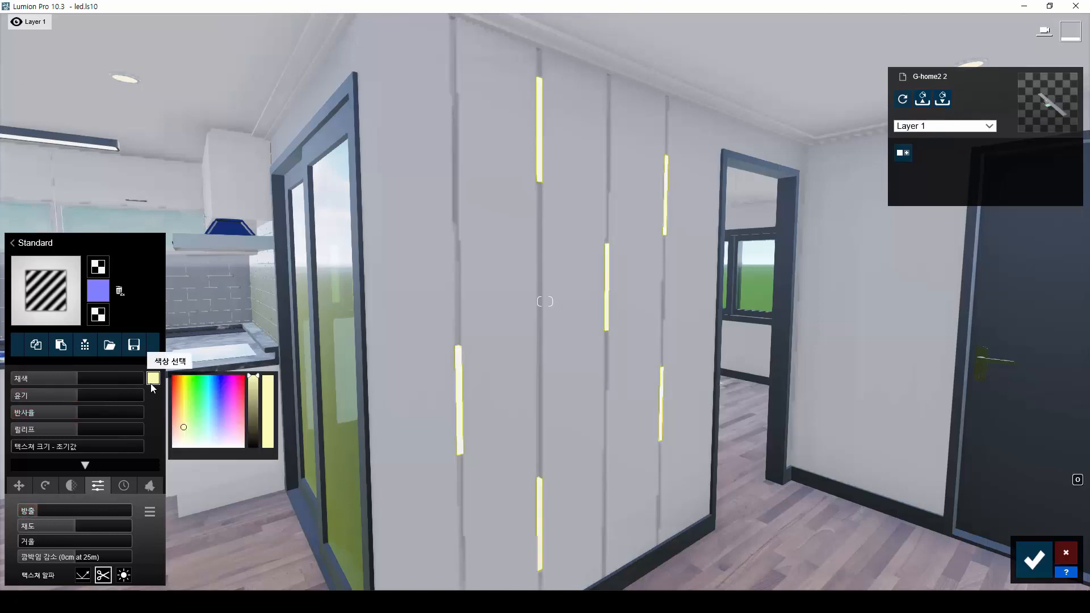
{"action": "left_click", "coordinate": [180, 412]}
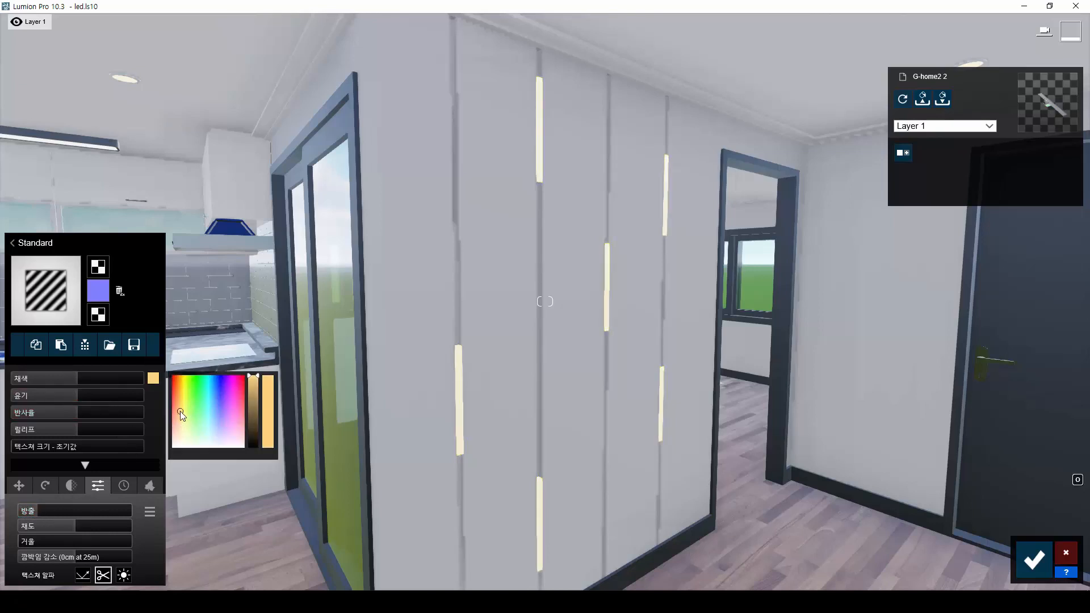
{"action": "left_click", "coordinate": [40, 510]}
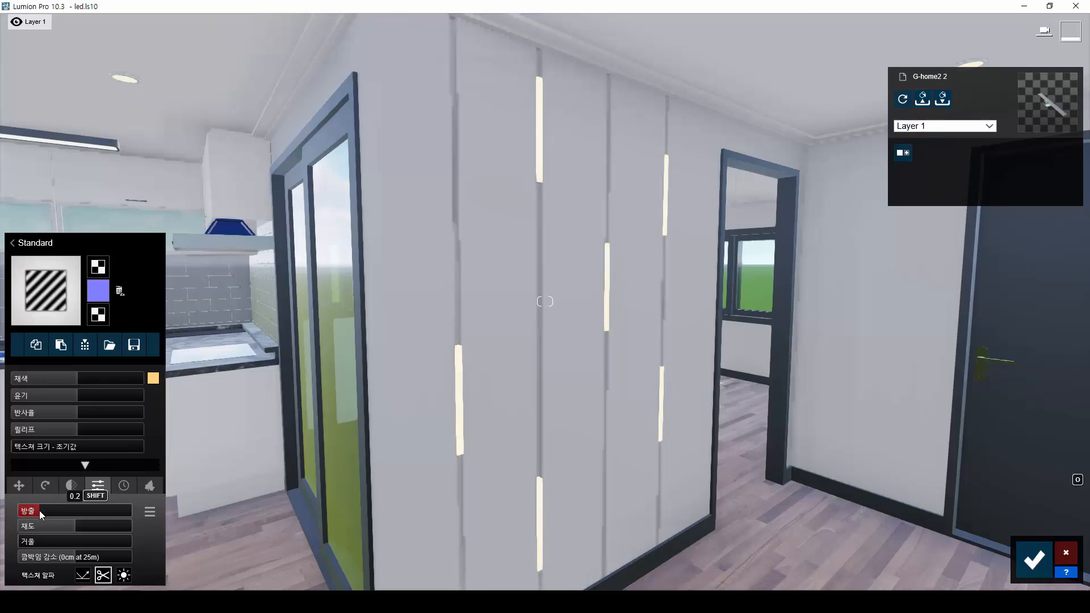
{"action": "left_click", "coordinate": [1034, 560]}
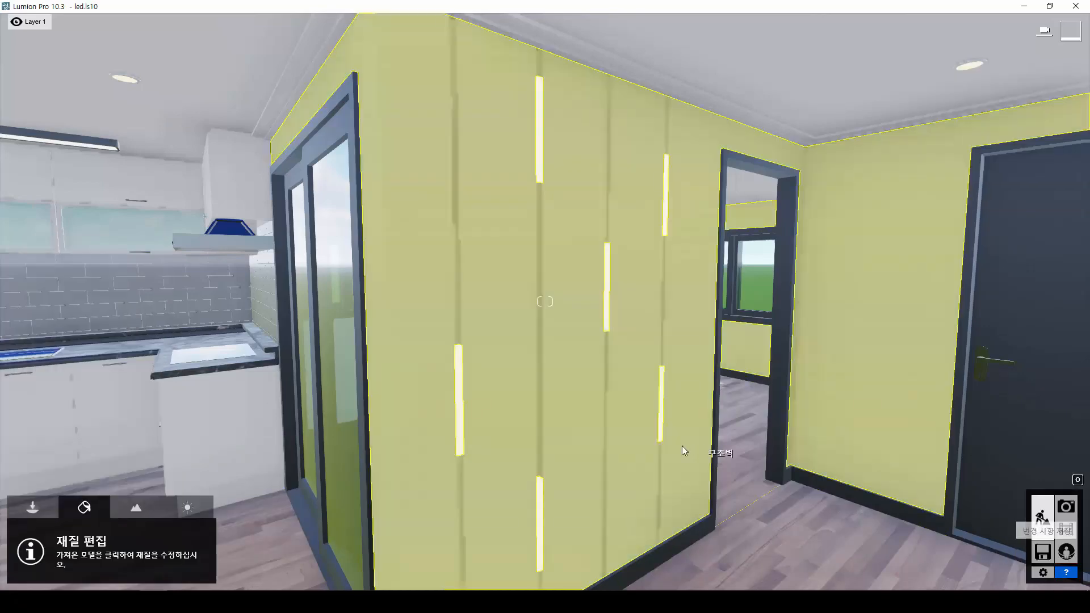
- Frame the grooved wall with the kitchen entrance and preview its glowing strips in photo mode
{"action": "right_click_drag", "start_coordinate": [682, 448], "coordinate": [696, 448]}
{"action": "key", "text": "w"}
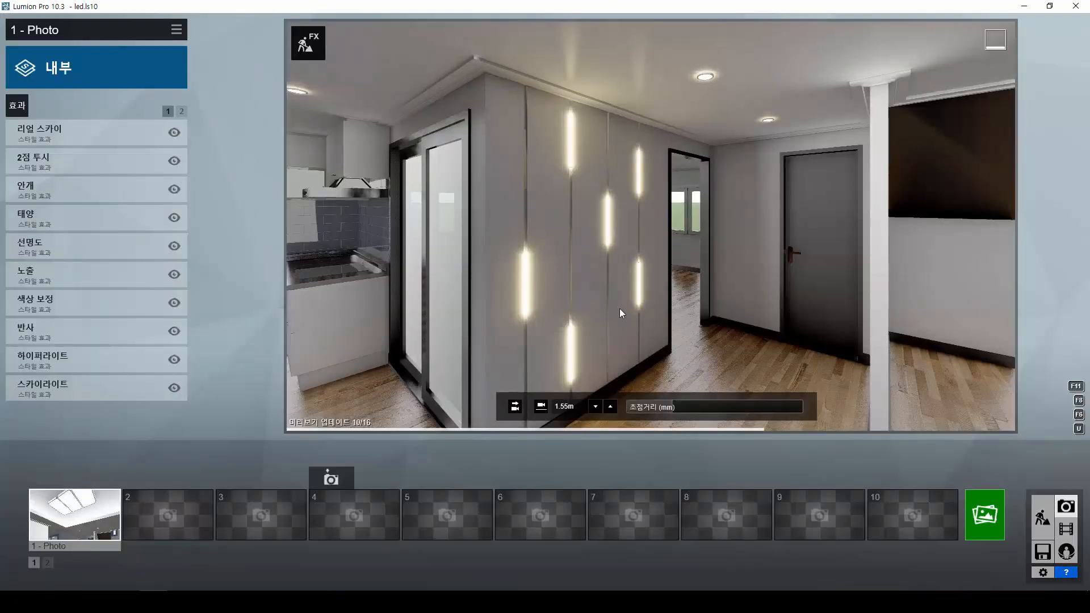